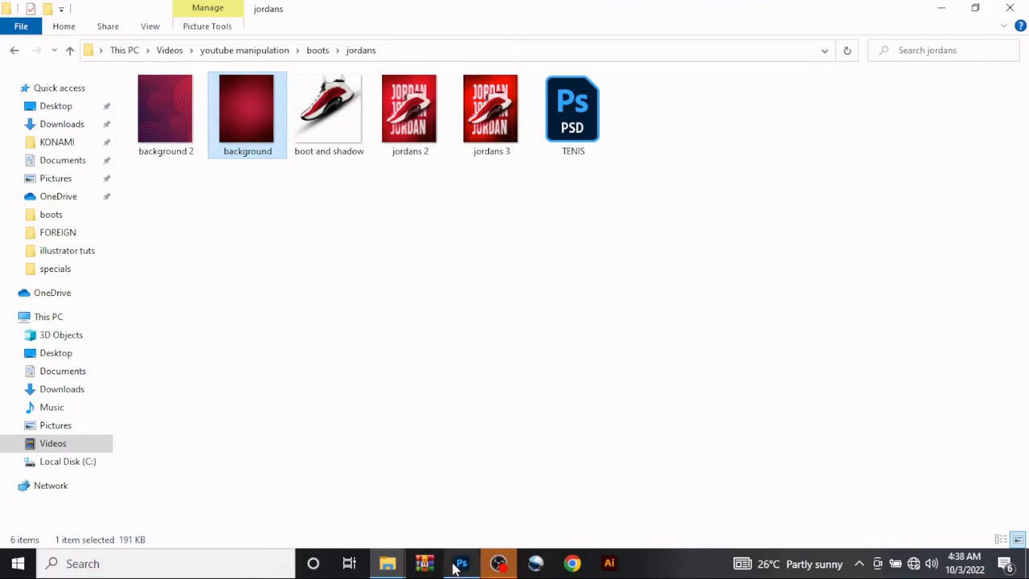
Switch to Photoshop and place the red background image in the Untitled-2 document so it fills the canvas.
mouse_move(460, 563)
left_click(452, 513)
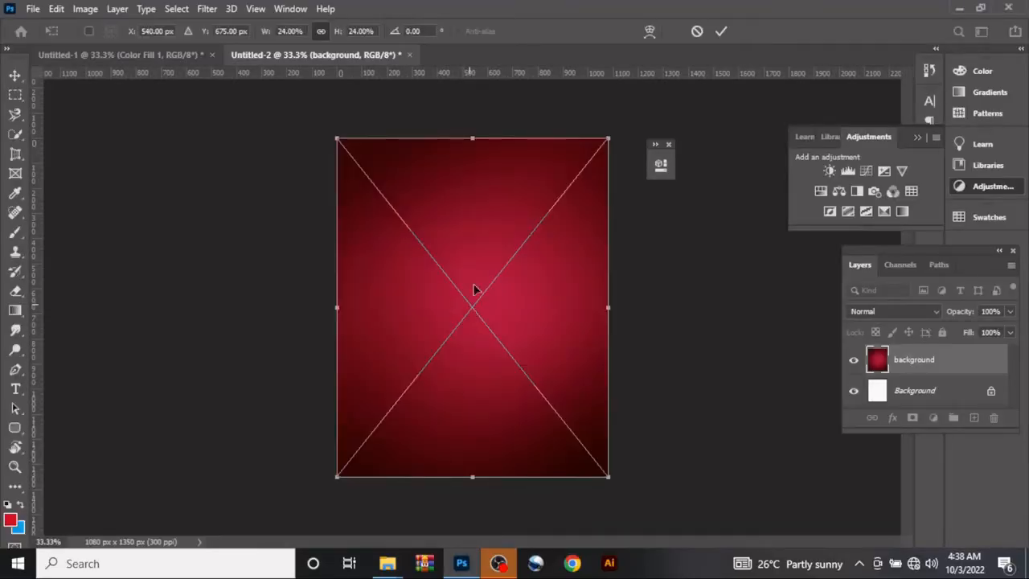
left_click(720, 31)
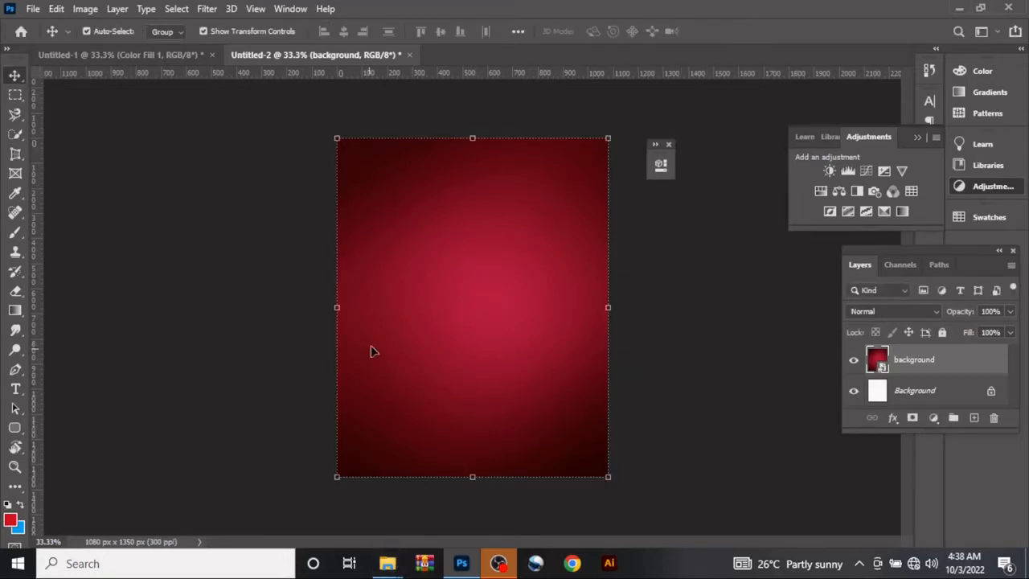
Add the text JORDAN to the canvas in Heading Pro Trial ExtraBold at 53.87 pt.
key("t")
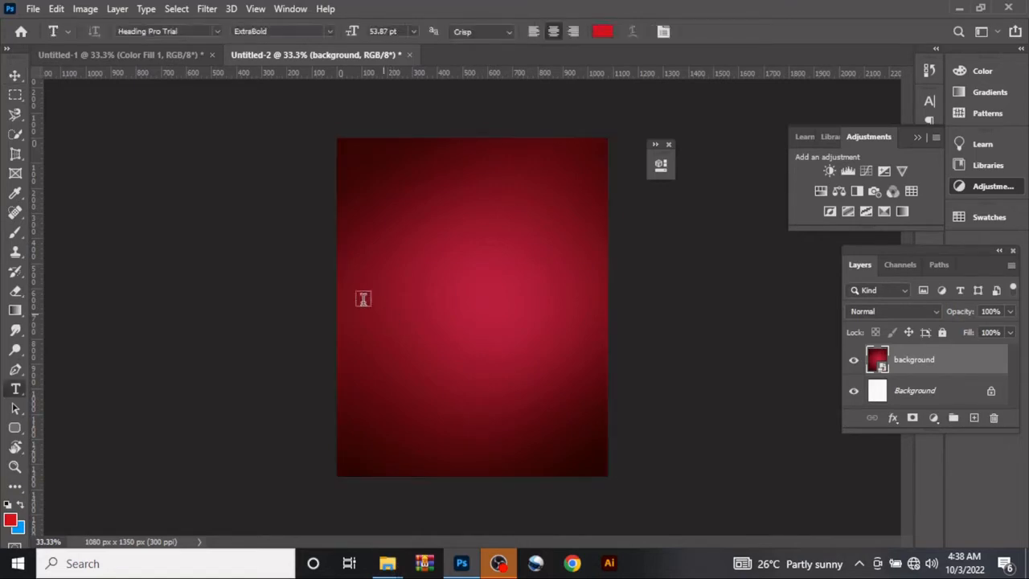
left_click(374, 279)
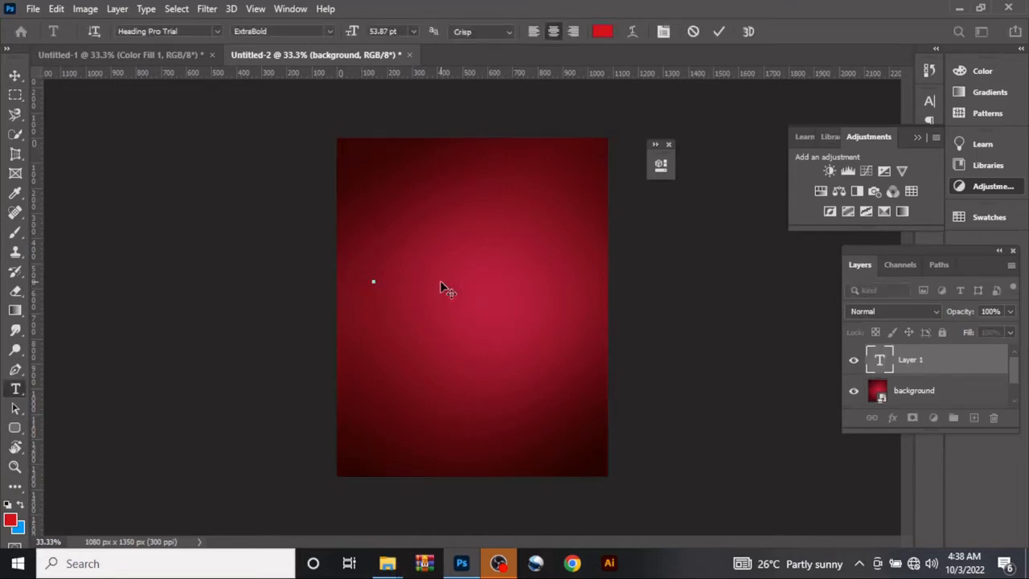
type("JOR")
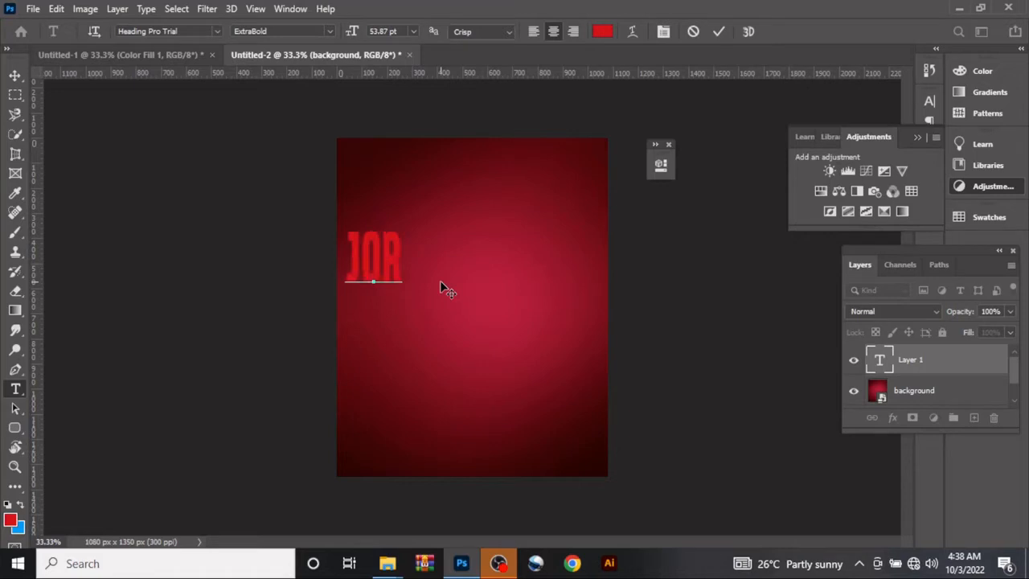
type("DAN")
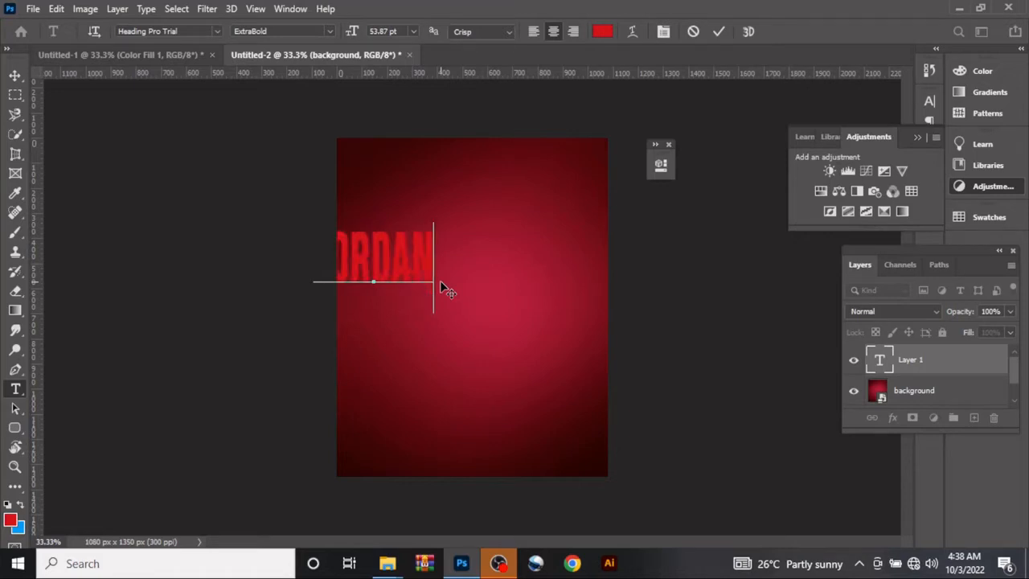
left_click(722, 33)
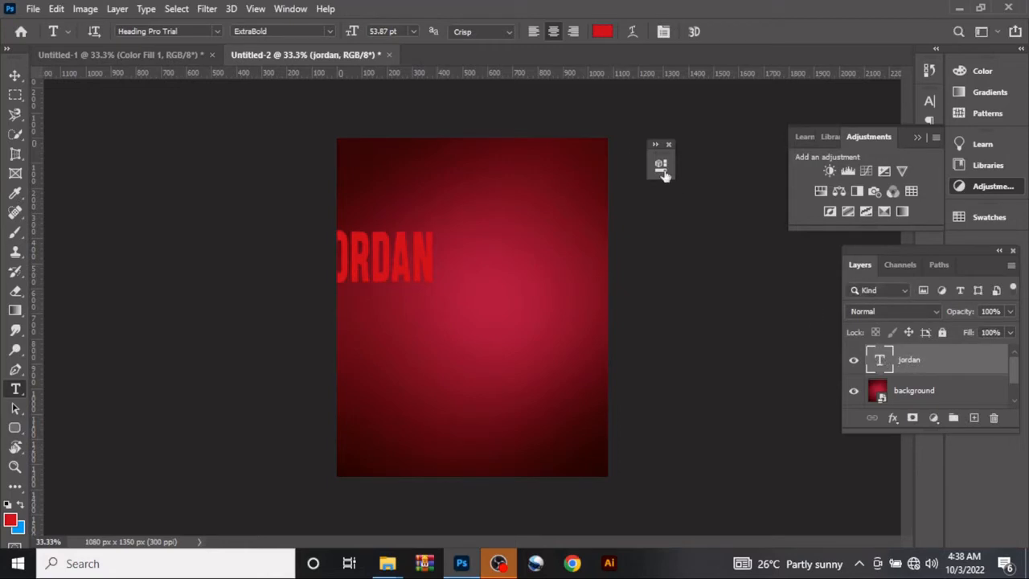
Set the JORDAN text colour to white, hex fff.
left_click(602, 32)
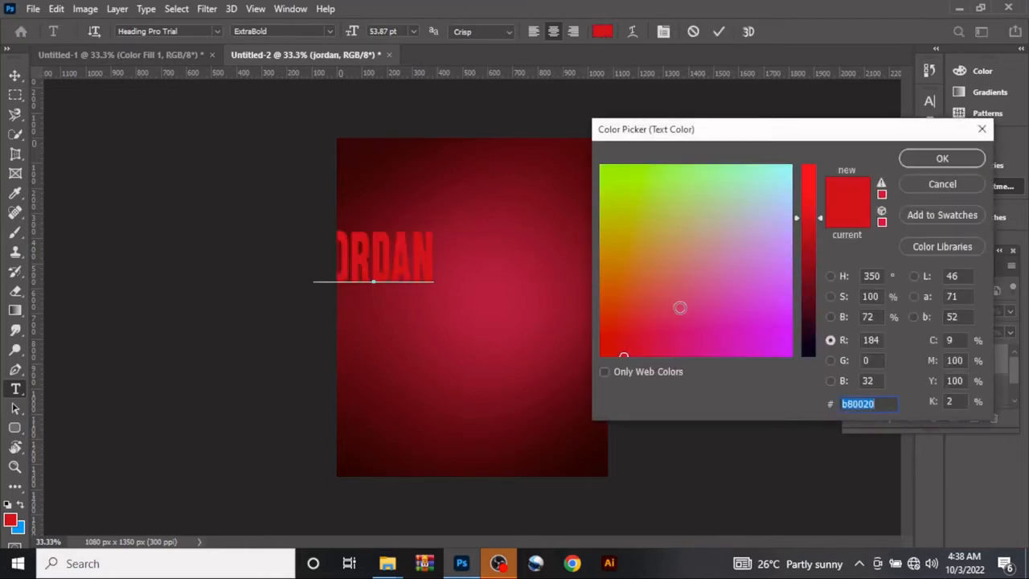
type("fff")
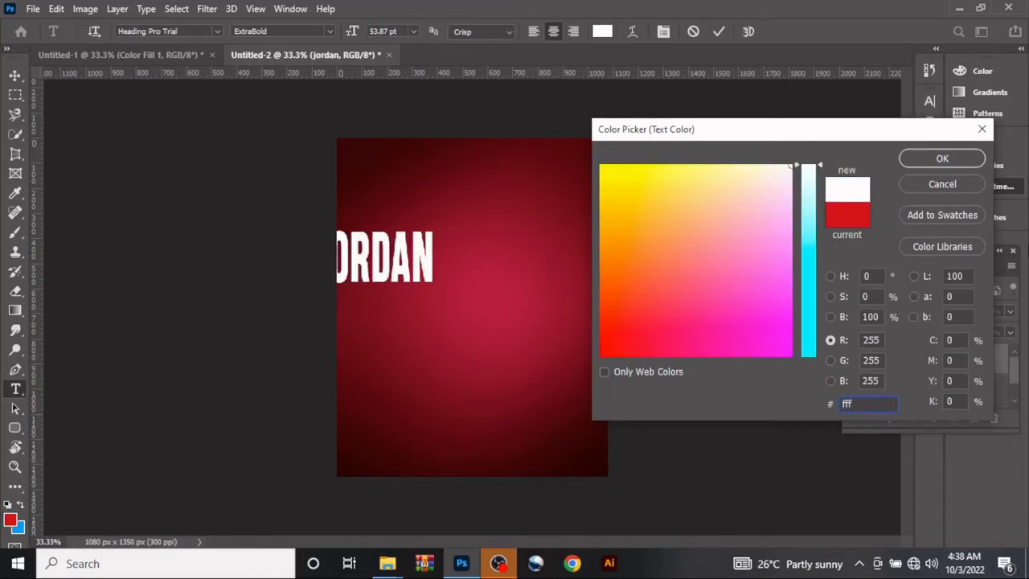
left_click(932, 160)
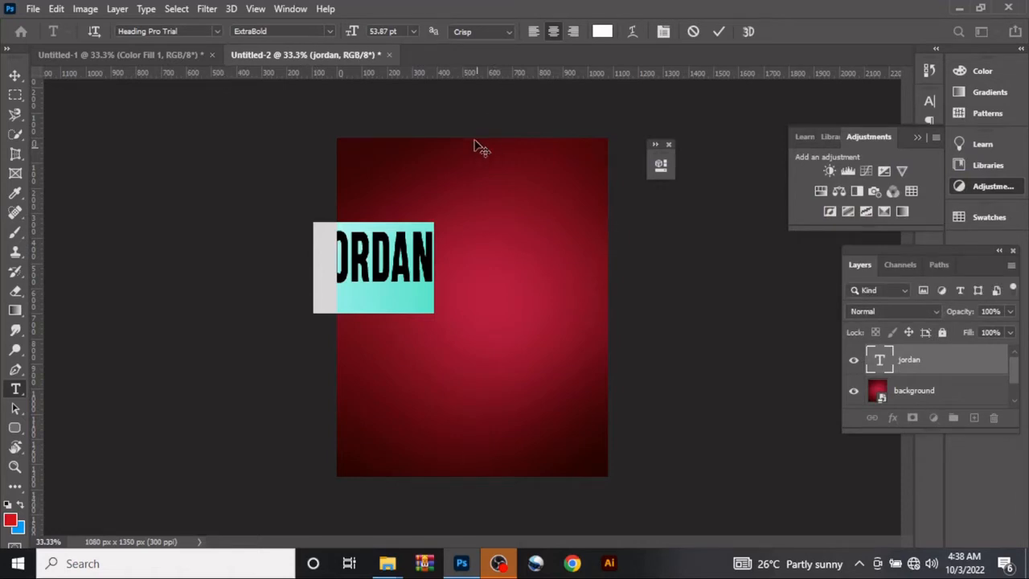
left_click(719, 32)
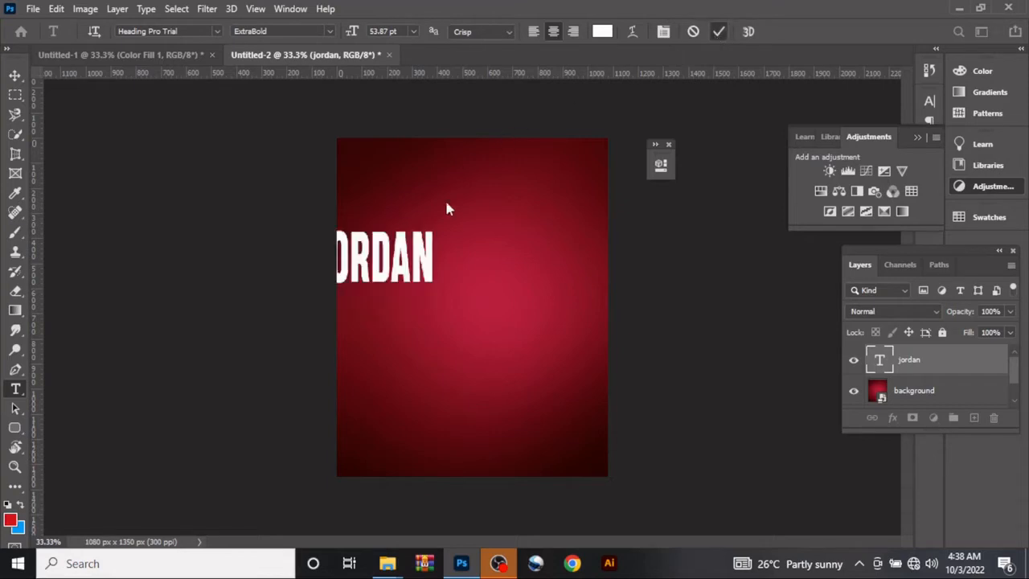
Move the JORDAN text fully onto the canvas and rotate it to -90 degrees.
left_click(15, 75)
left_click_drag(419, 253, 467, 257)
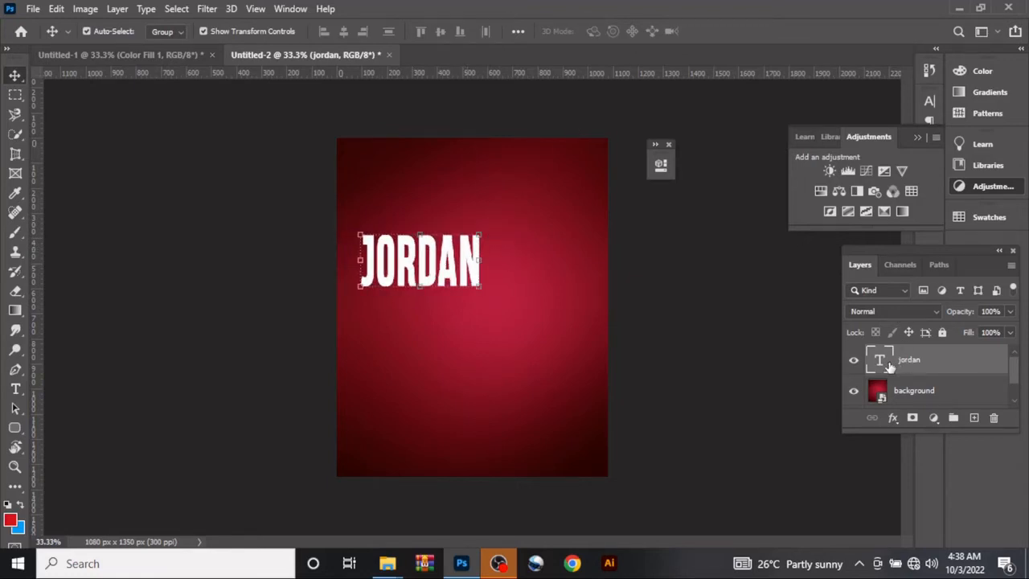
left_click_drag(495, 229, 427, 211)
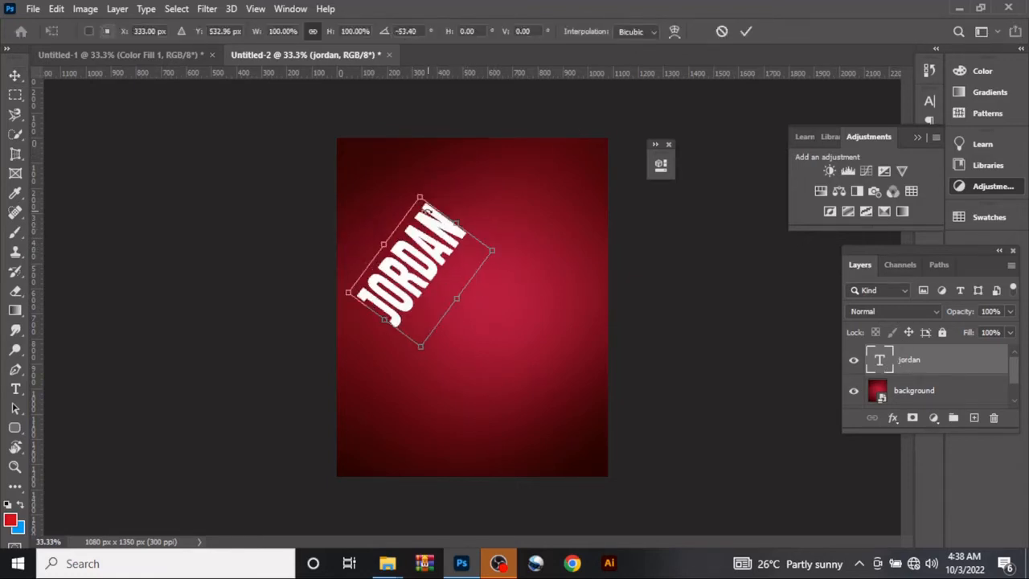
left_click(418, 33)
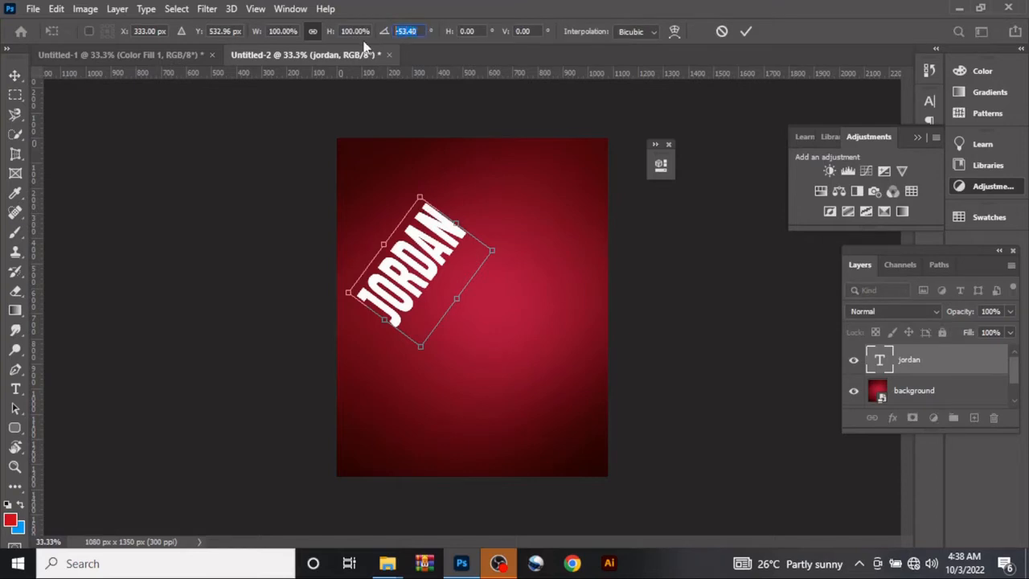
type("-90")
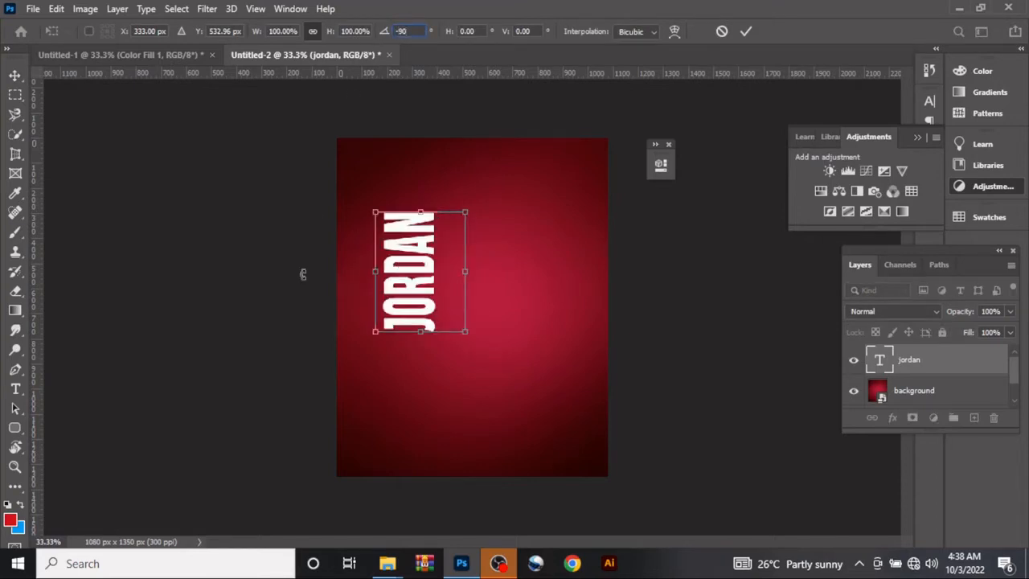
Scale the vertical JORDAN text to about 197% and place it vertically centred along the artwork's left edge.
left_click_drag(423, 334, 420, 447)
left_click_drag(407, 224, 412, 204)
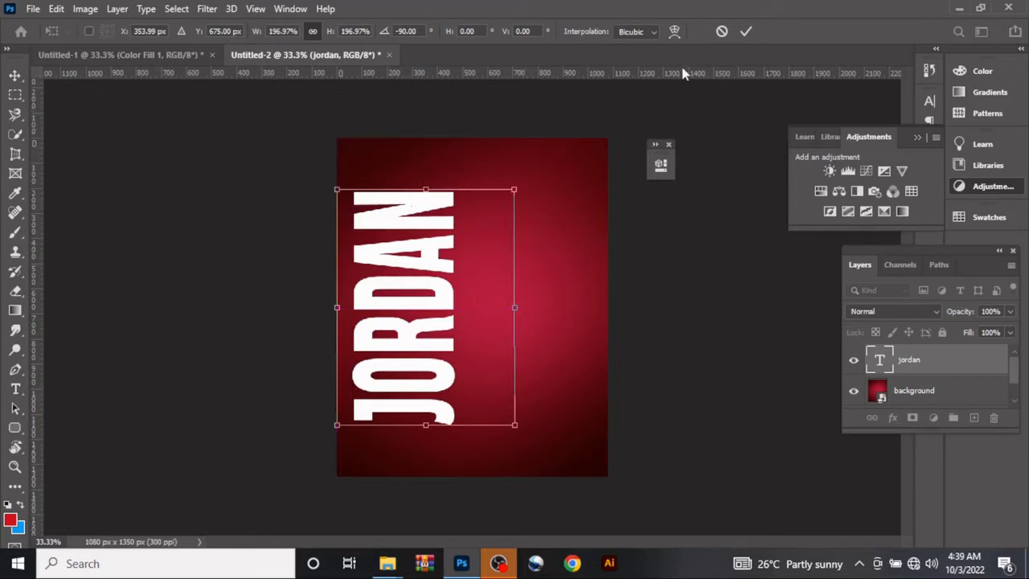
left_click(745, 31)
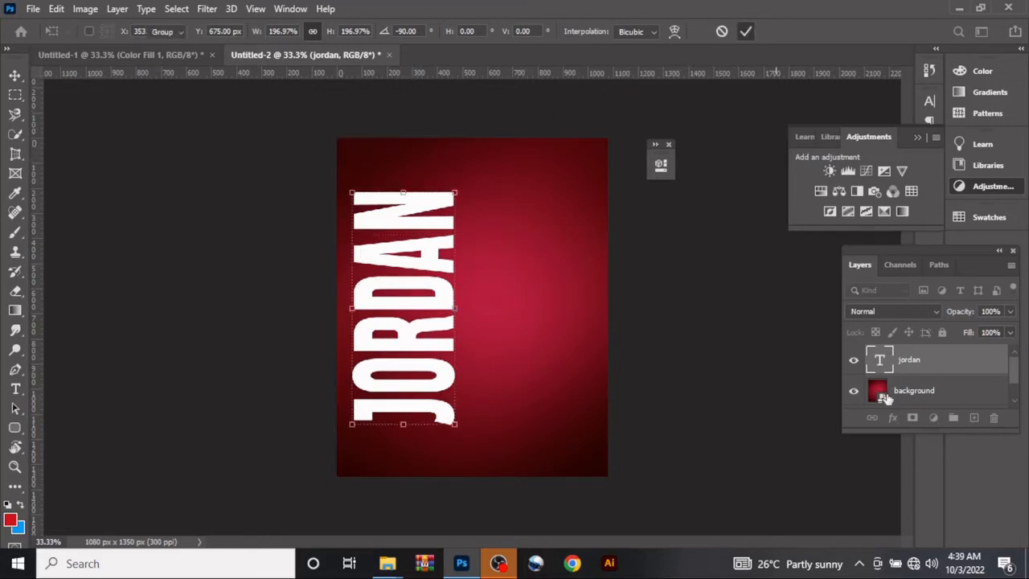
Set the jordan text layer to Soft Light blending with 64% fill and 79% opacity.
left_click(880, 307)
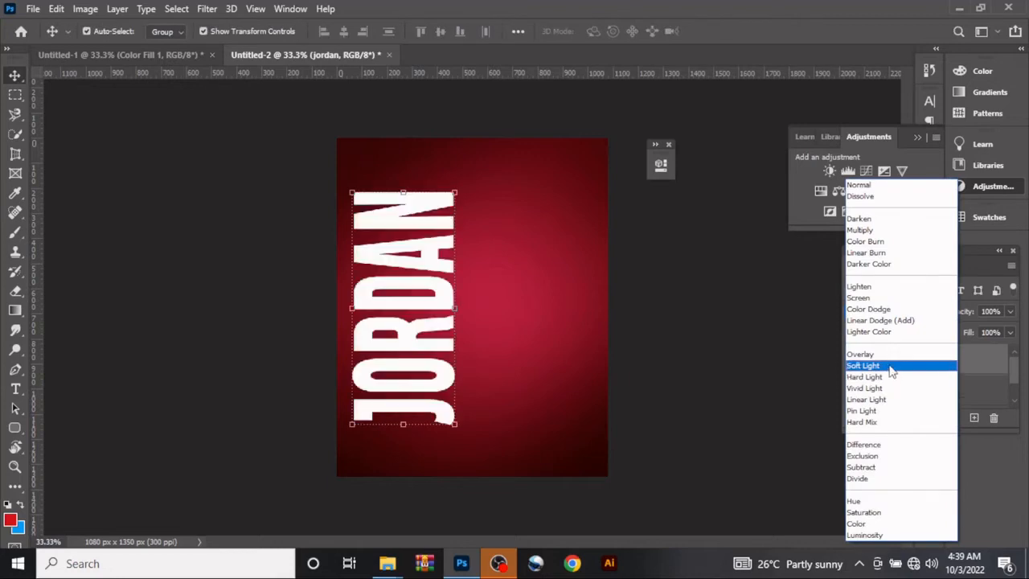
left_click(890, 368)
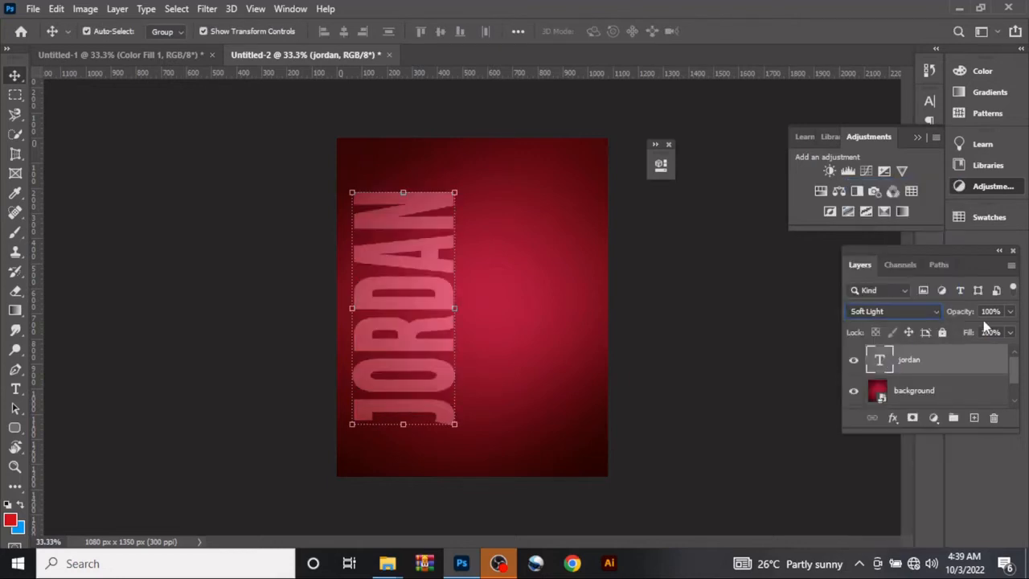
left_click_drag(974, 336, 947, 344)
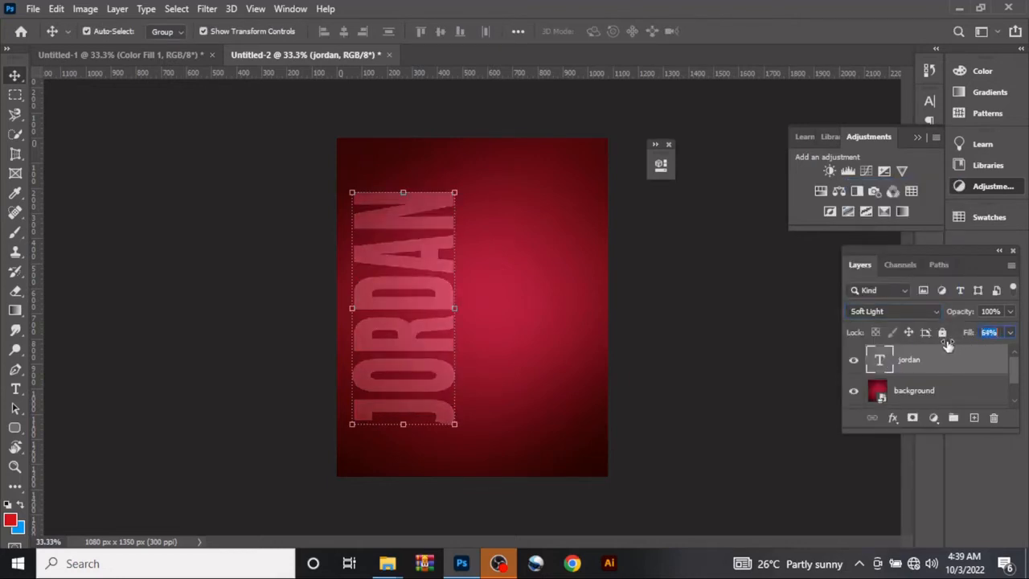
key("Return")
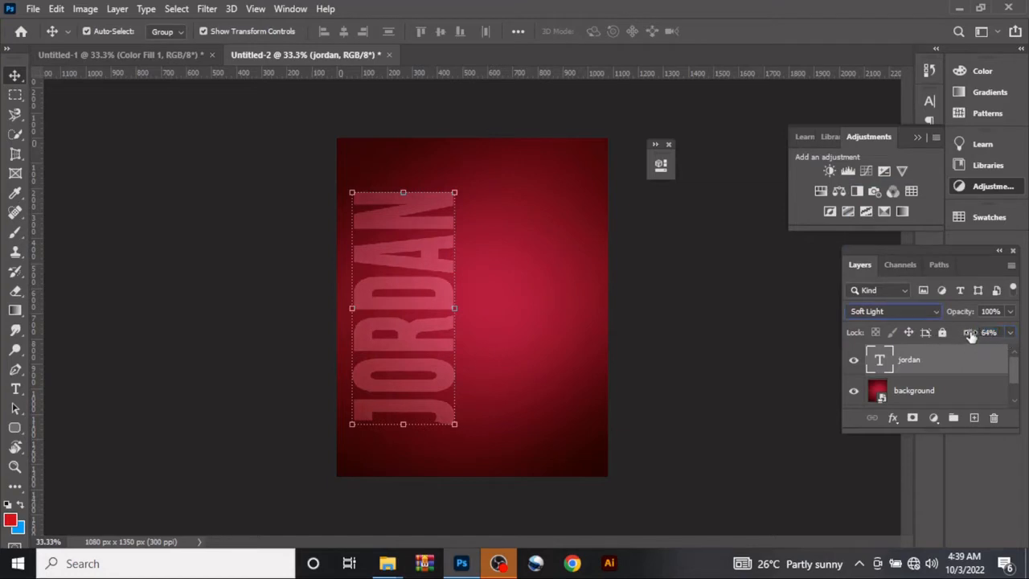
left_click_drag(963, 312, 950, 315)
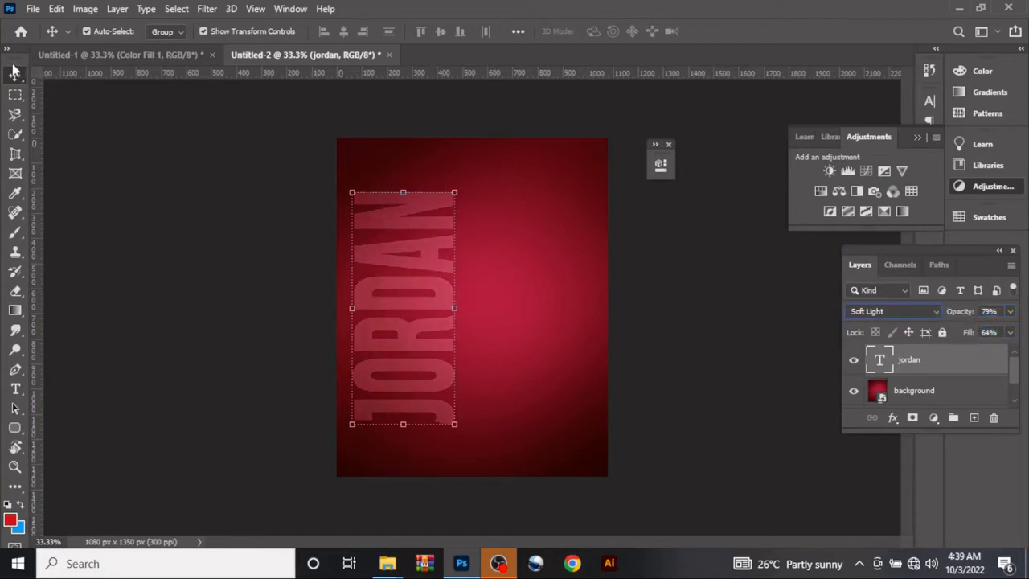
left_click(232, 212)
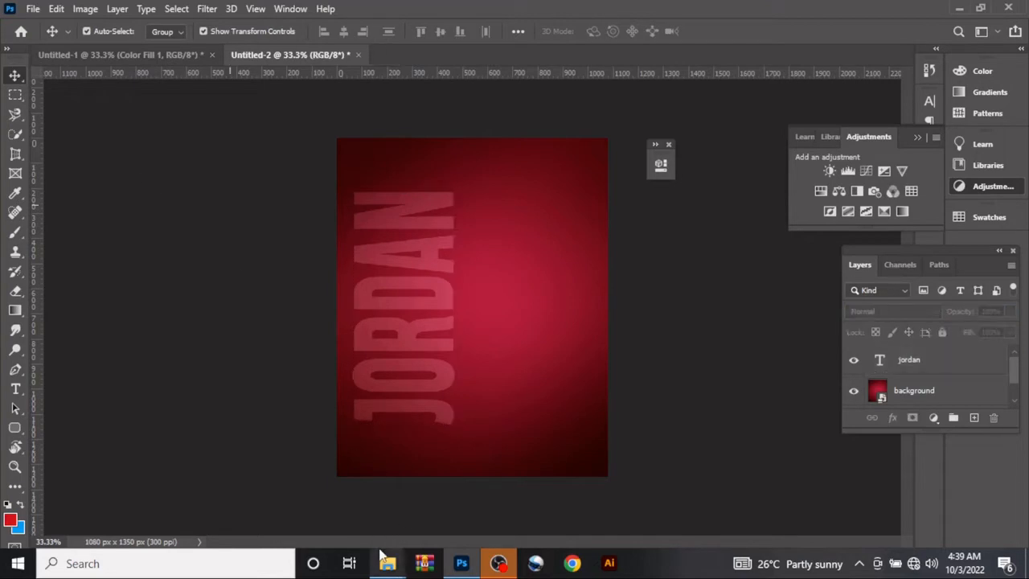
Place the background 2 image from the jordans folder over the whole canvas as a new layer.
mouse_move(387, 561)
left_click(325, 497)
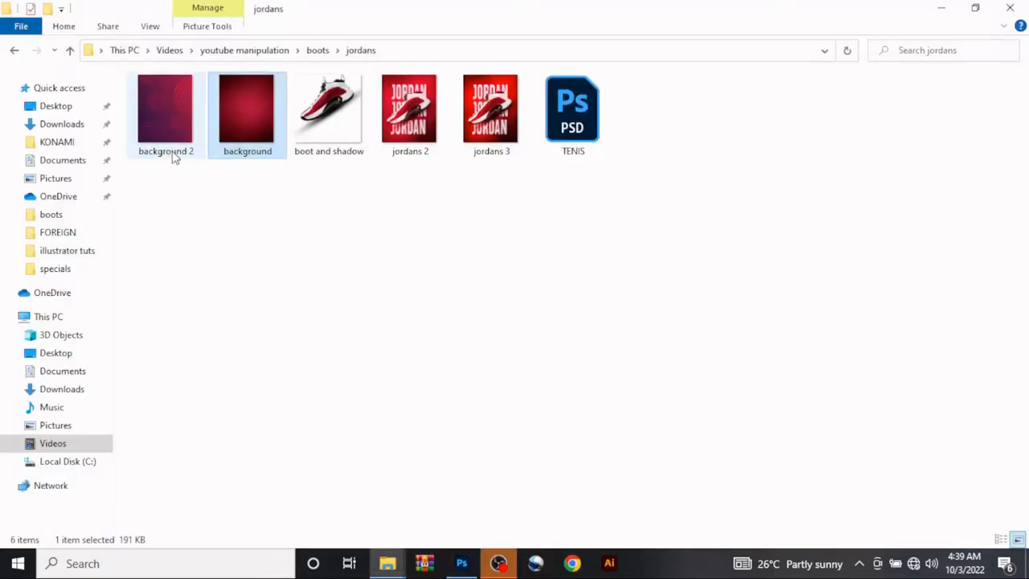
left_click_drag(170, 152, 473, 348)
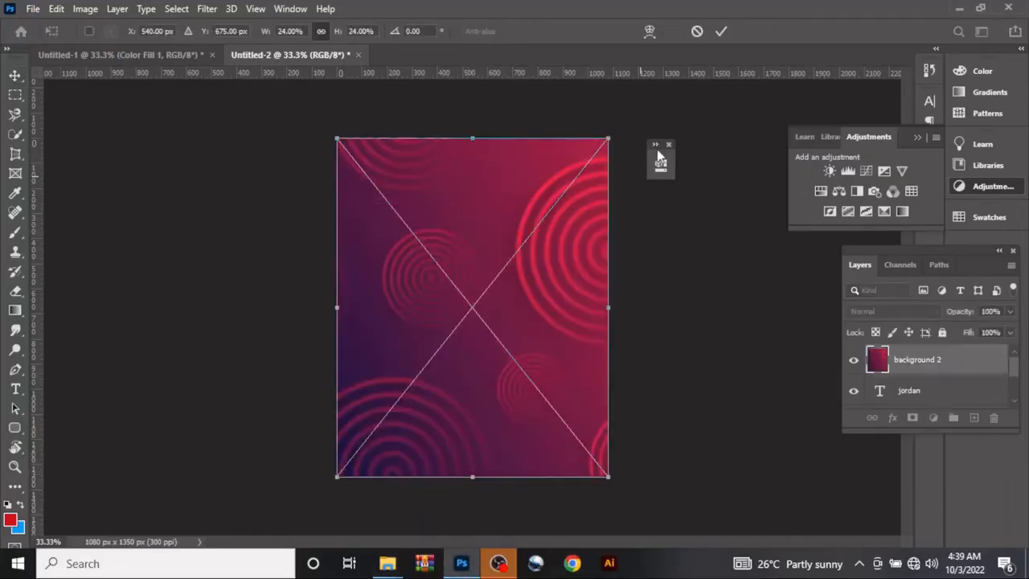
left_click(719, 32)
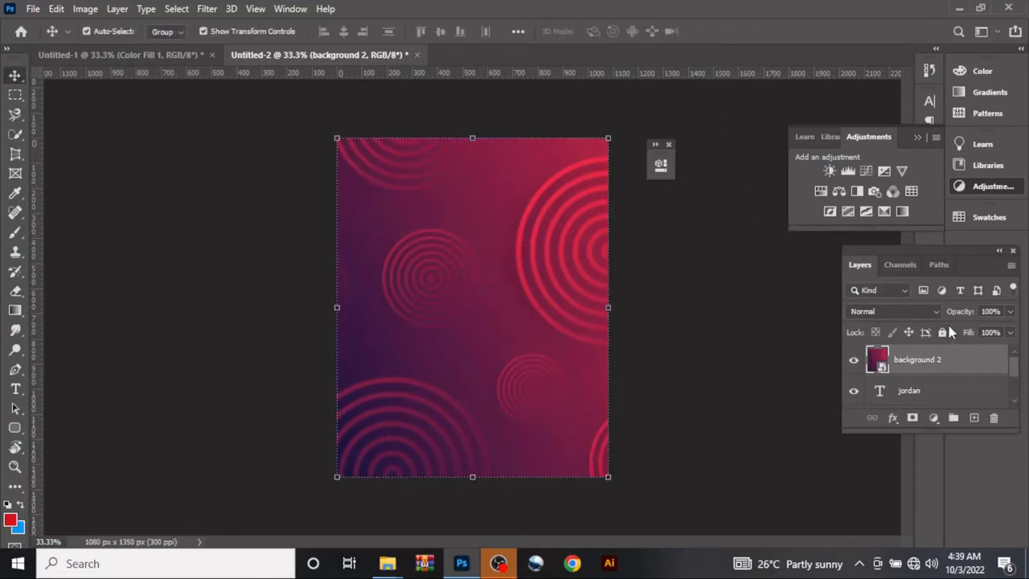
Set the background 2 layer to Soft Light blending with 51% fill.
left_click(866, 312)
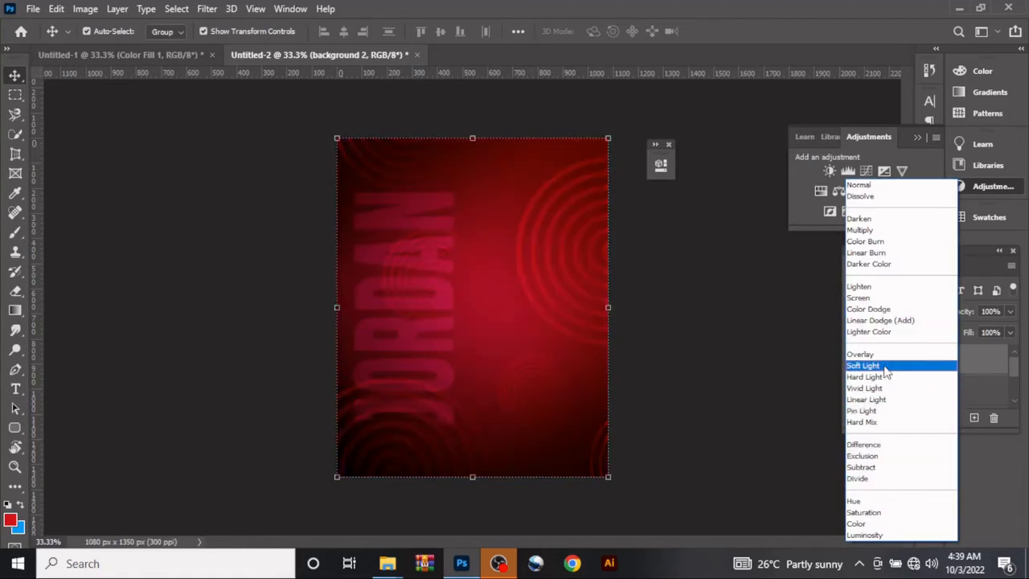
left_click(883, 366)
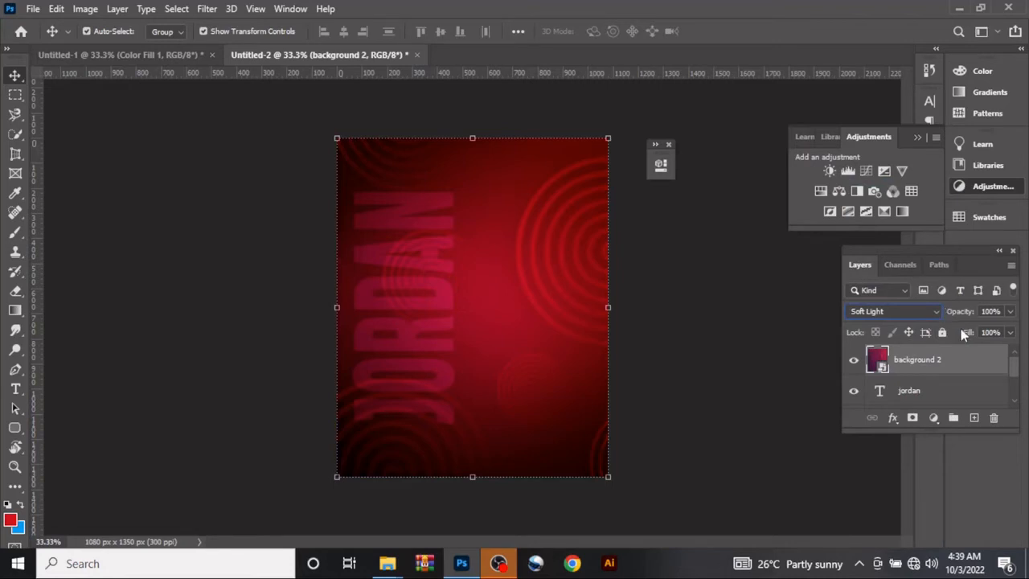
left_click(1002, 332)
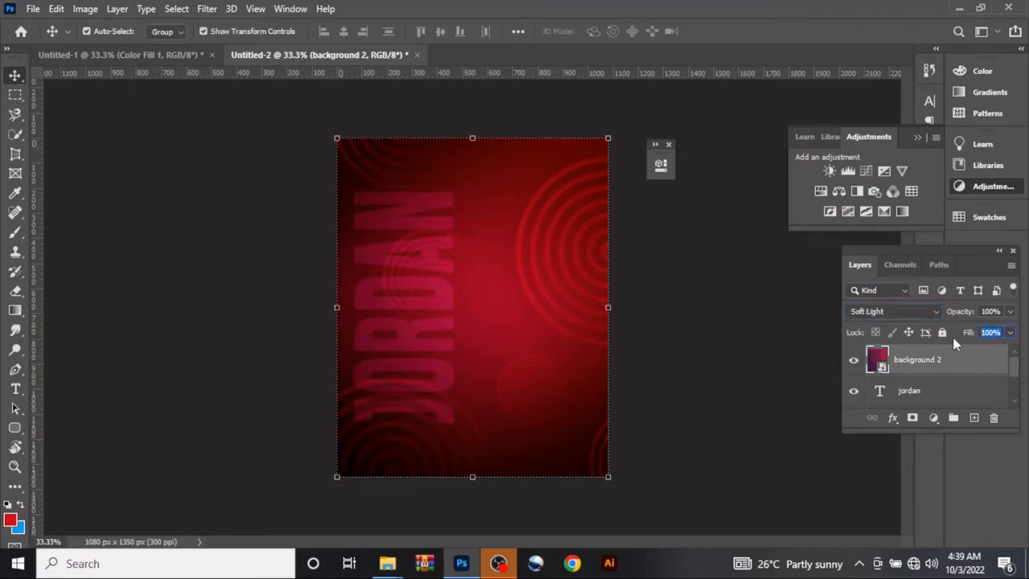
type("51")
key("Return")
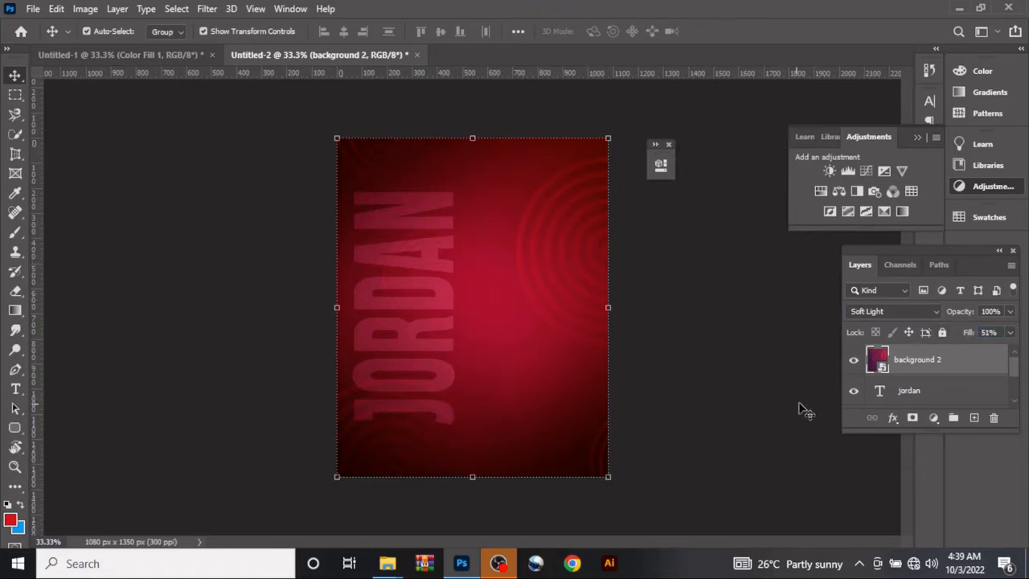
Duplicate the jordan text layer and move the background 2 layer beneath the copy.
left_click(906, 392)
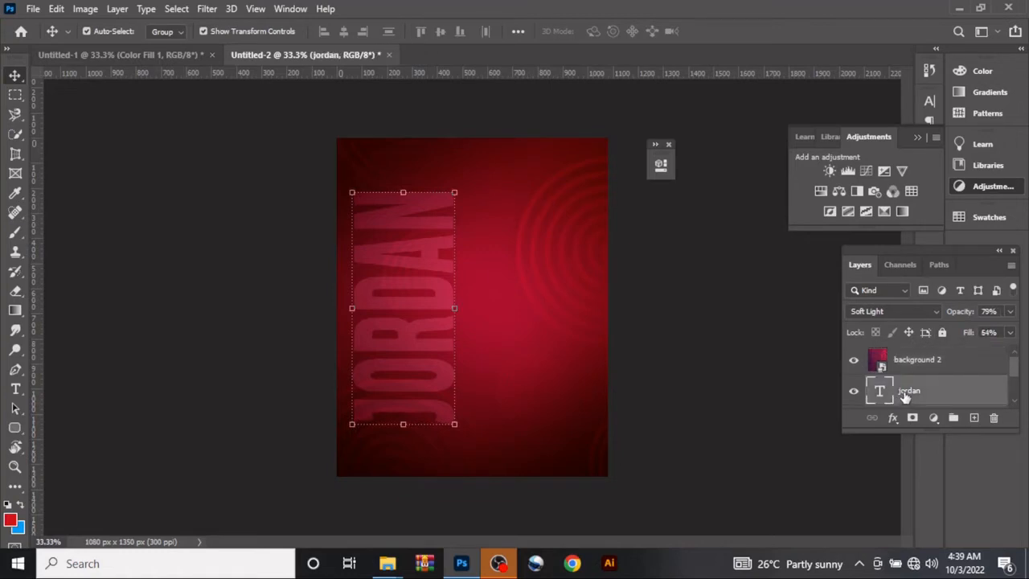
key("ctrl+j")
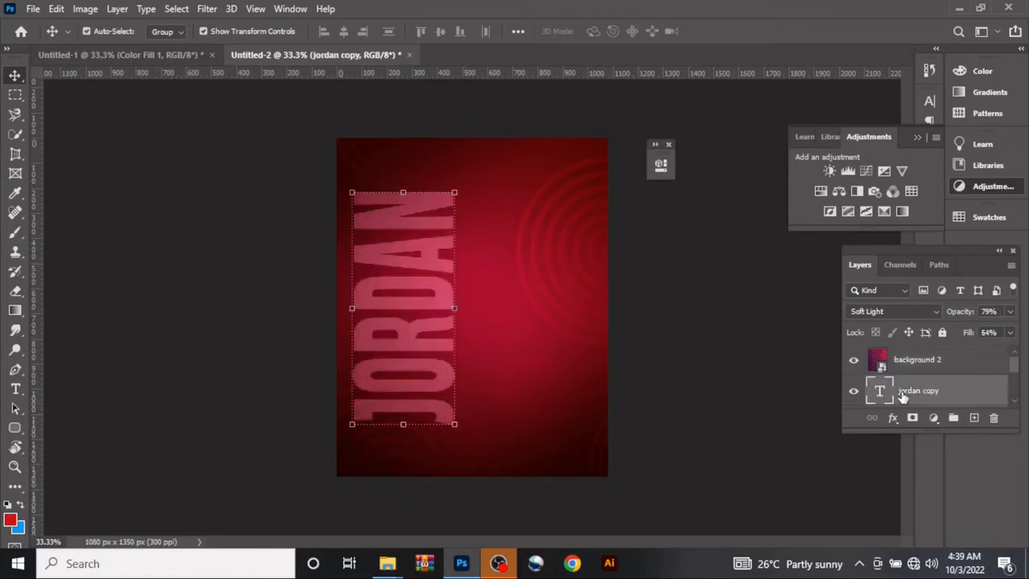
left_click_drag(918, 362, 924, 387)
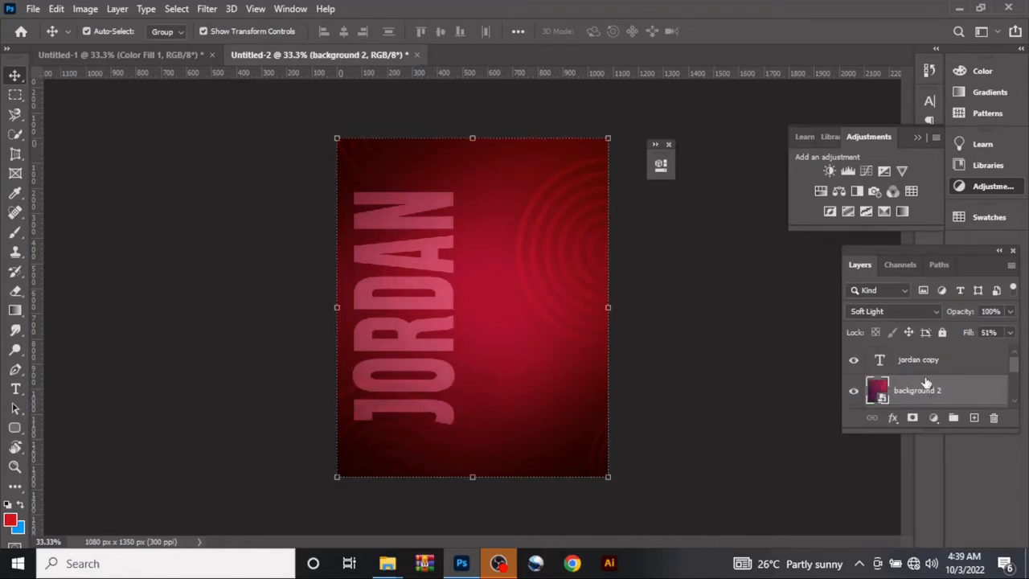
Set the jordan copy text layer's blend mode to Normal.
left_click(928, 362)
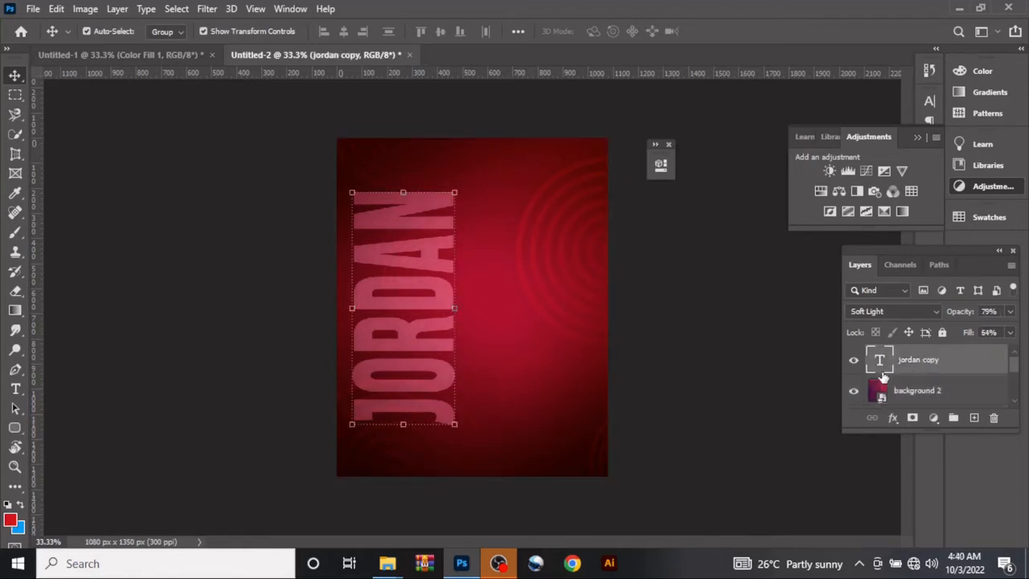
left_click(872, 318)
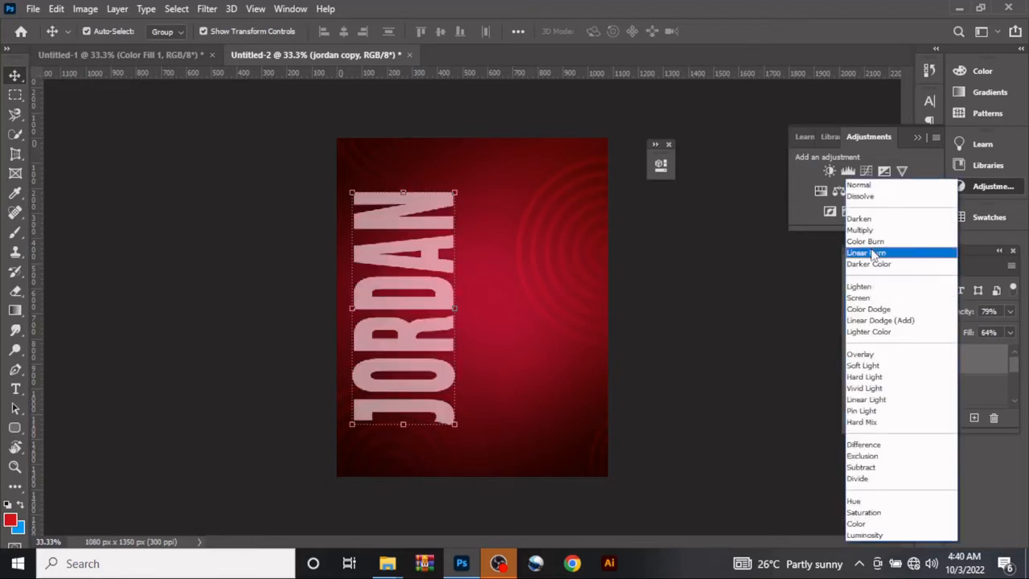
left_click(853, 187)
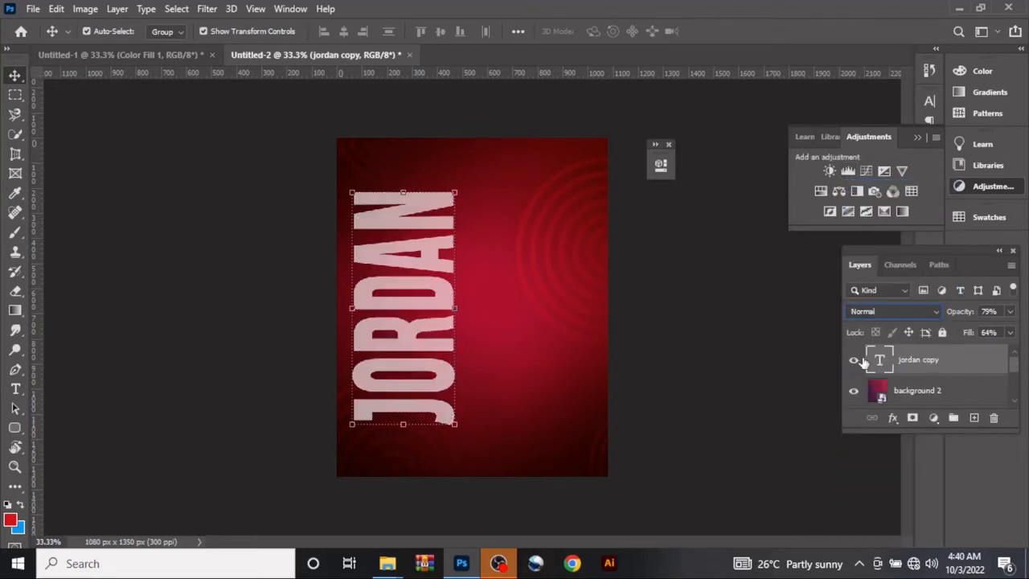
Rotate the jordan copy text by 90 degrees so it reads horizontally and place it across the canvas's upper part.
key("ctrl+t")
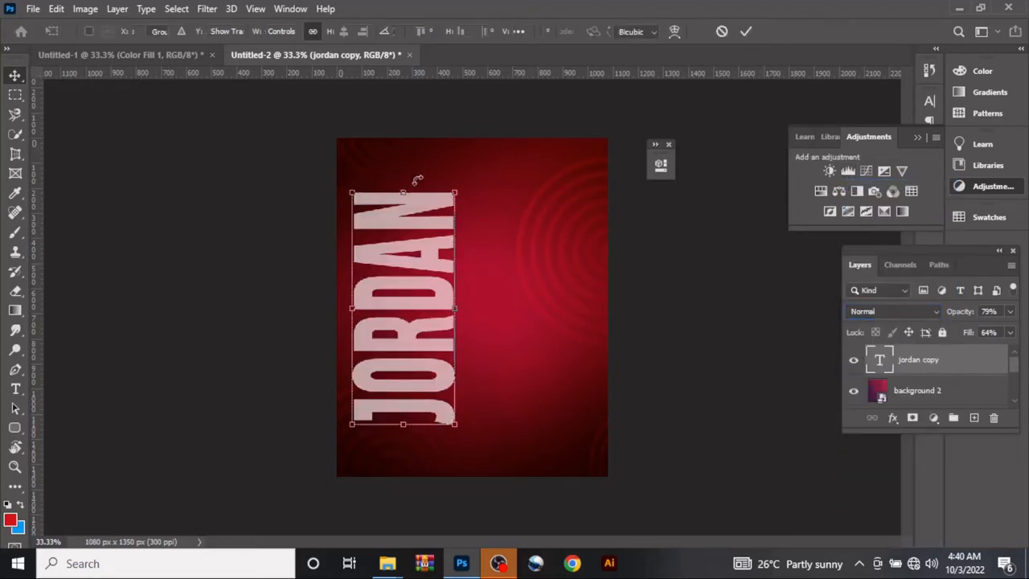
left_click_drag(417, 179, 504, 242)
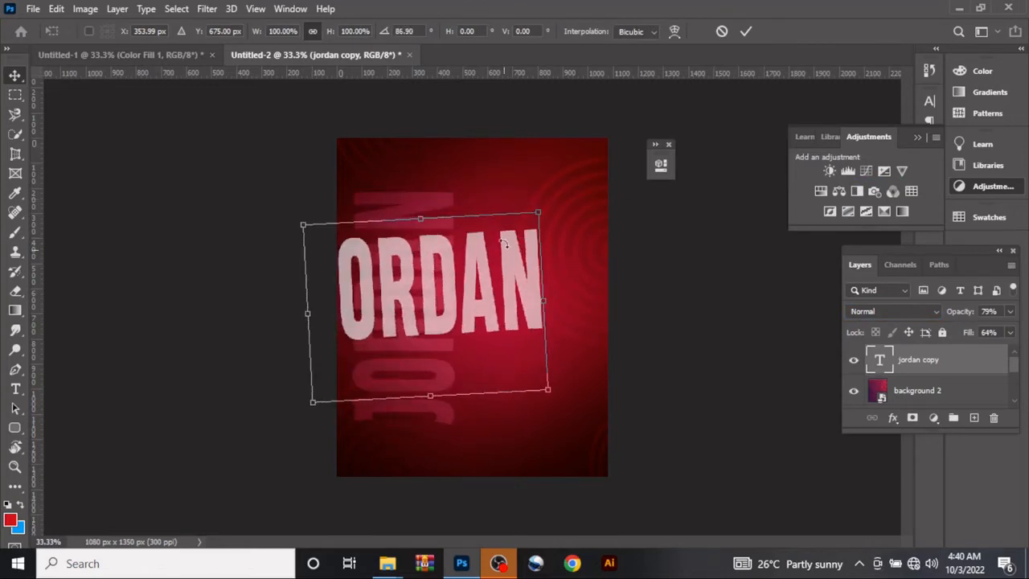
left_click(408, 31)
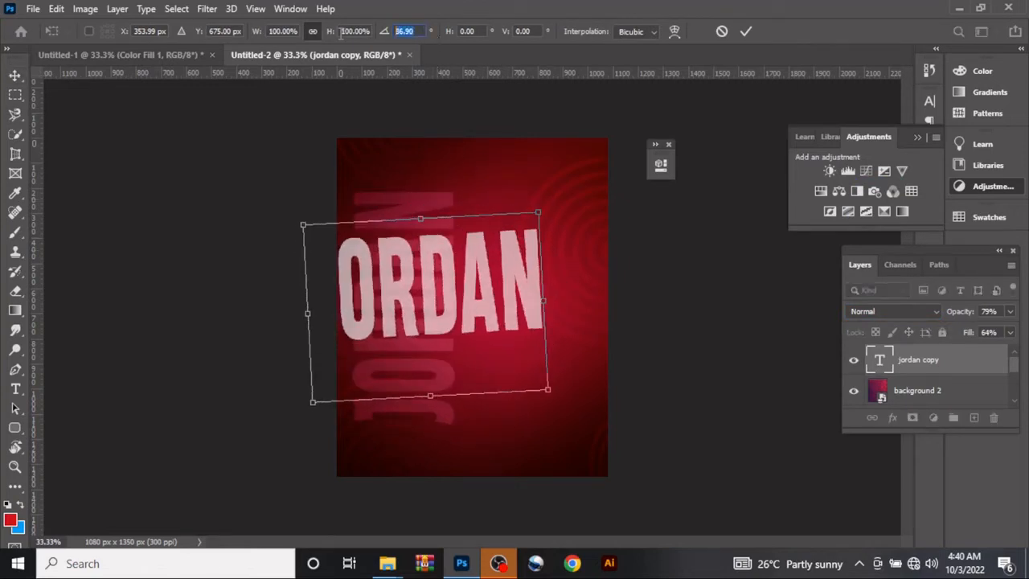
type("90")
key("Return")
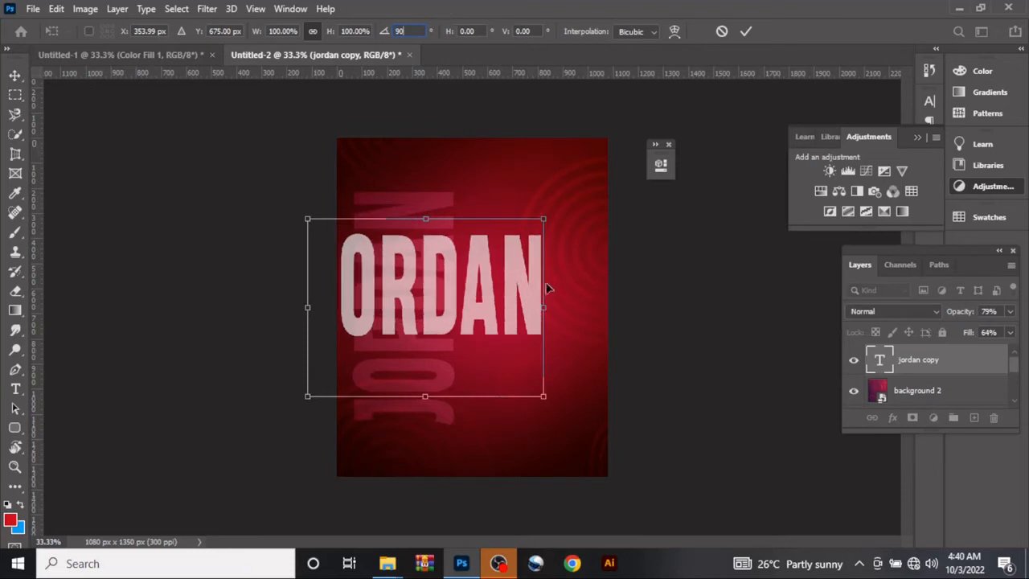
left_click_drag(474, 273, 519, 245)
left_click(745, 31)
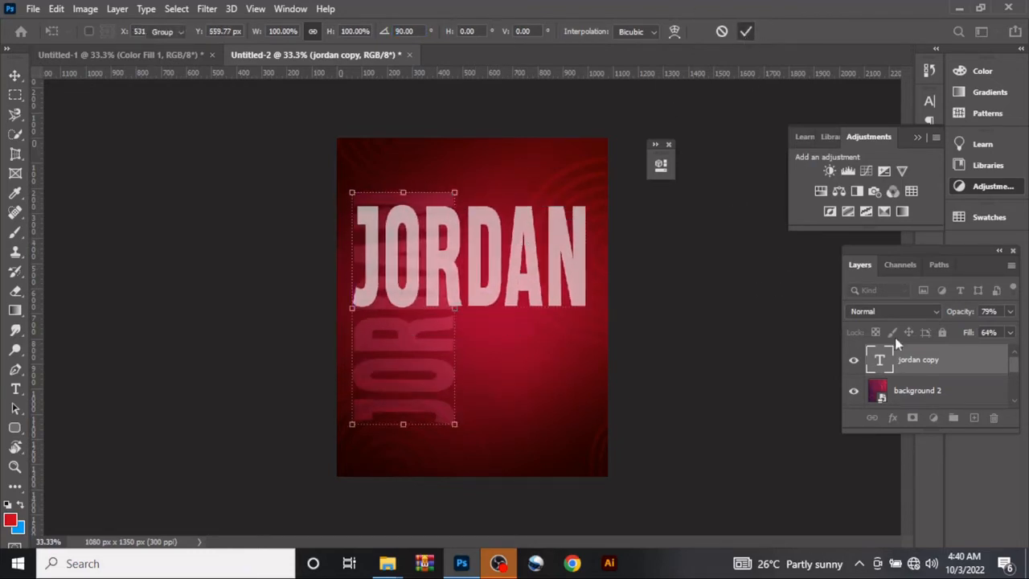
Set the jordan copy layer's fill and opacity to 100%, and scale it to about 78%, centred horizontally on the canvas.
left_click_drag(987, 332, 1025, 330)
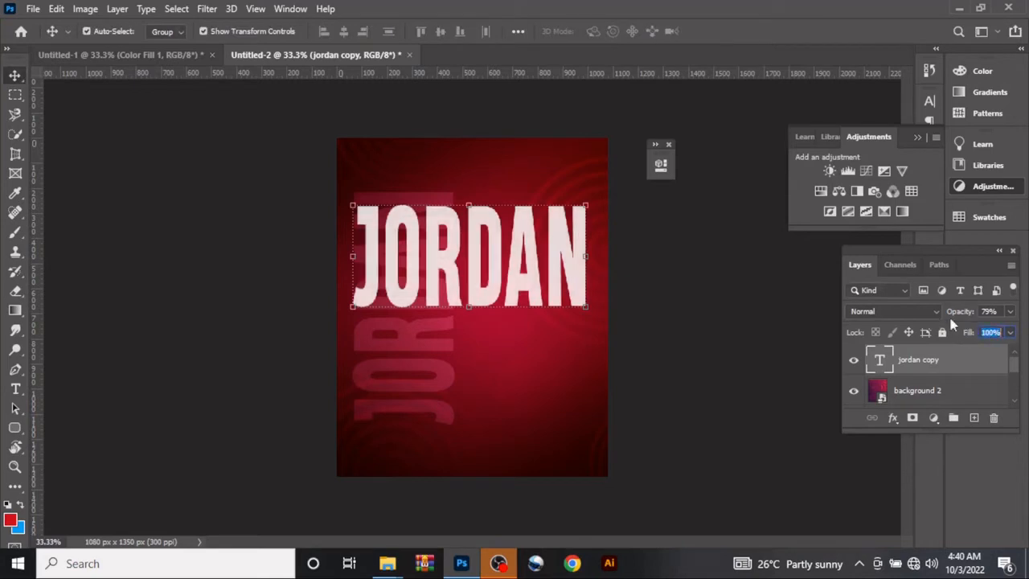
left_click_drag(958, 311, 1024, 317)
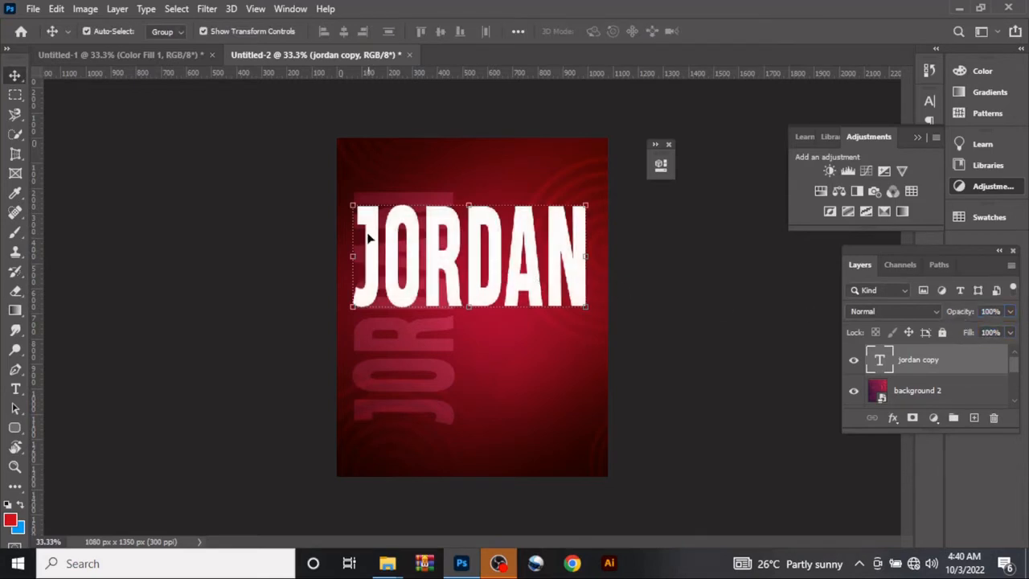
key("ctrl+t")
left_click_drag(385, 251, 403, 209)
left_click_drag(463, 257, 438, 253)
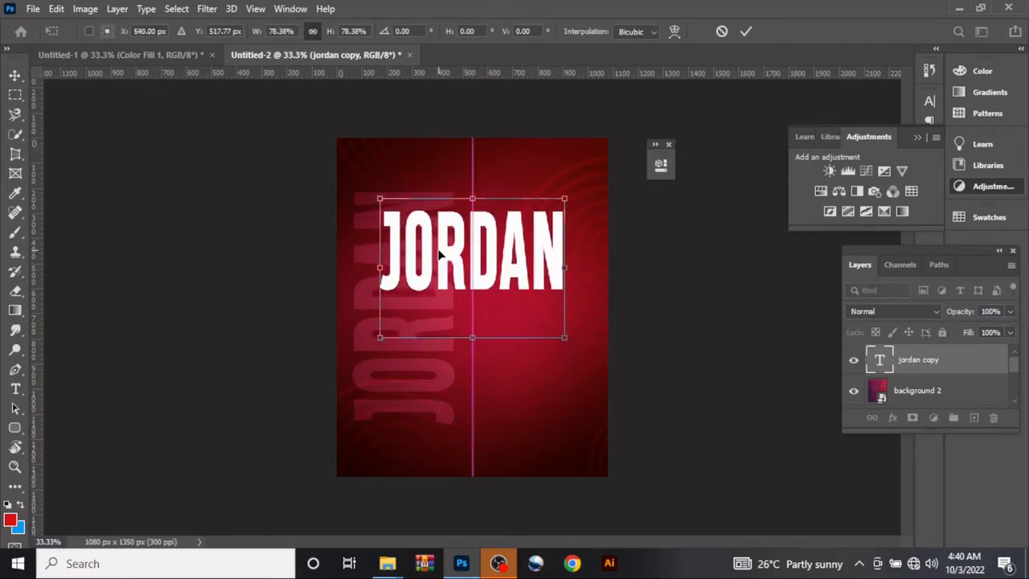
left_click(745, 34)
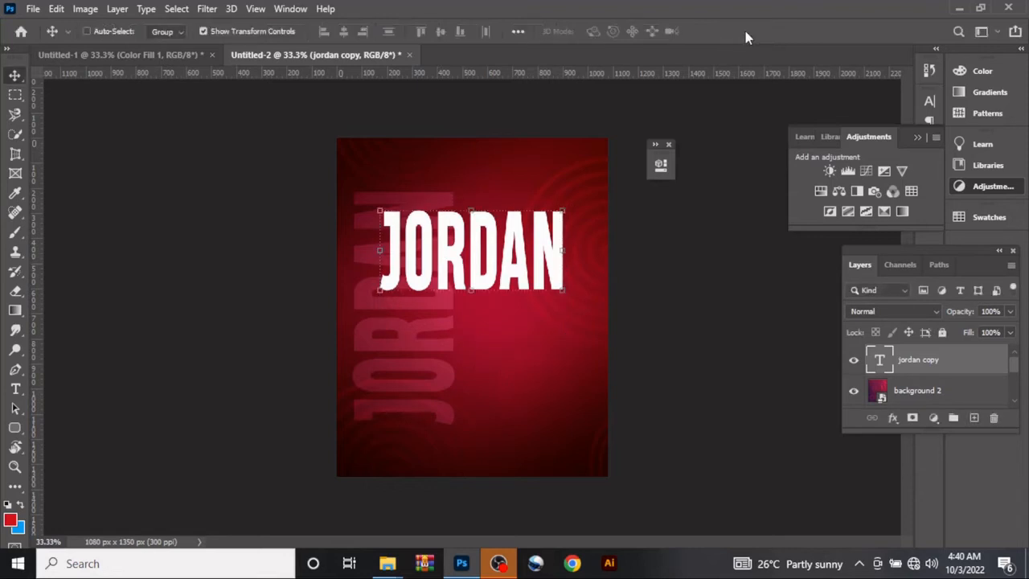
Duplicate the horizontal JORDAN text twice and stack the copies beneath the original as three rows.
key("ctrl+j")
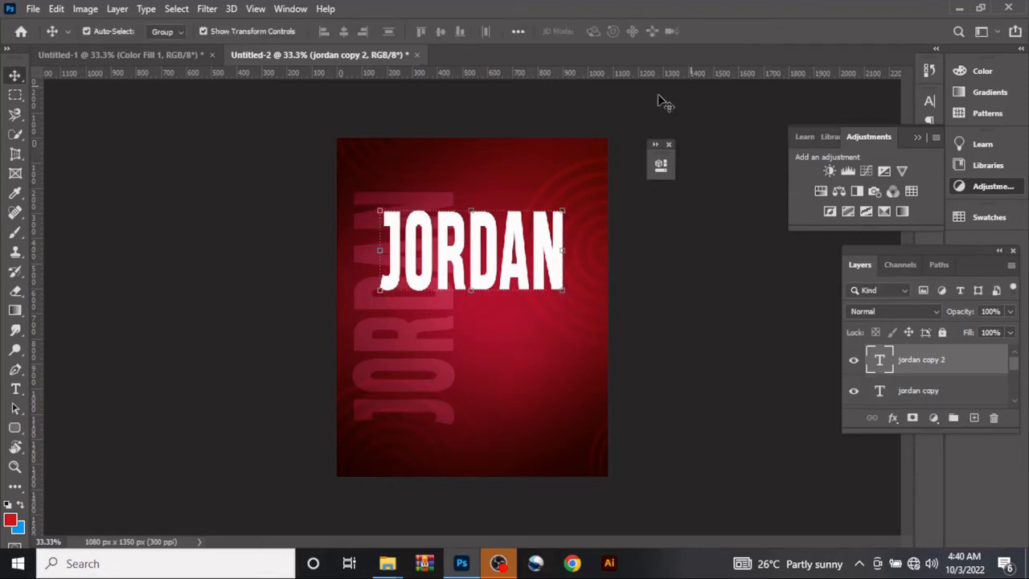
left_click_drag(529, 275, 515, 438)
key("ctrl")
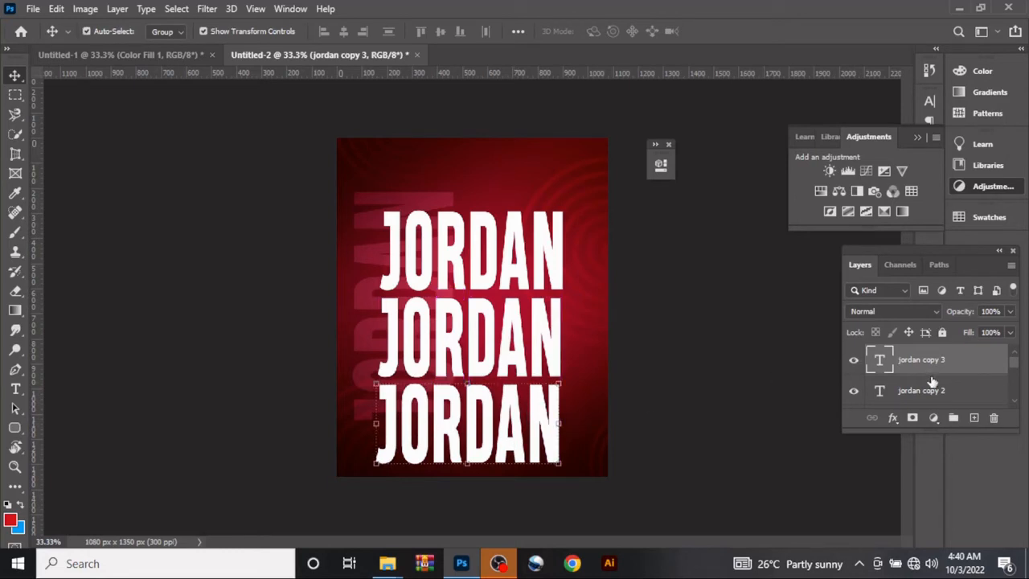
Group the three horizontal JORDAN text layers.
scroll(930, 382, "down", 1)
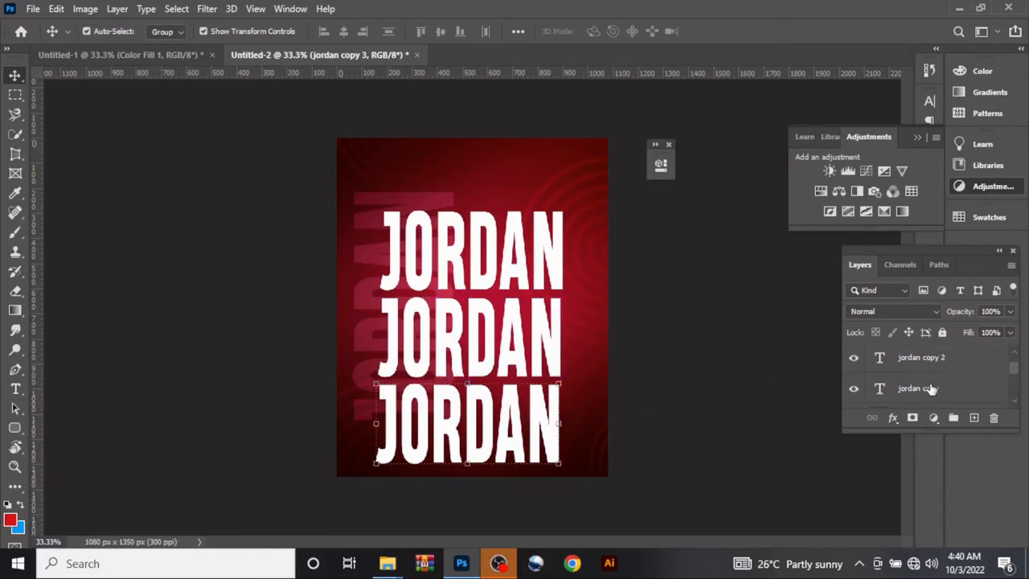
left_click(930, 389, "shift")
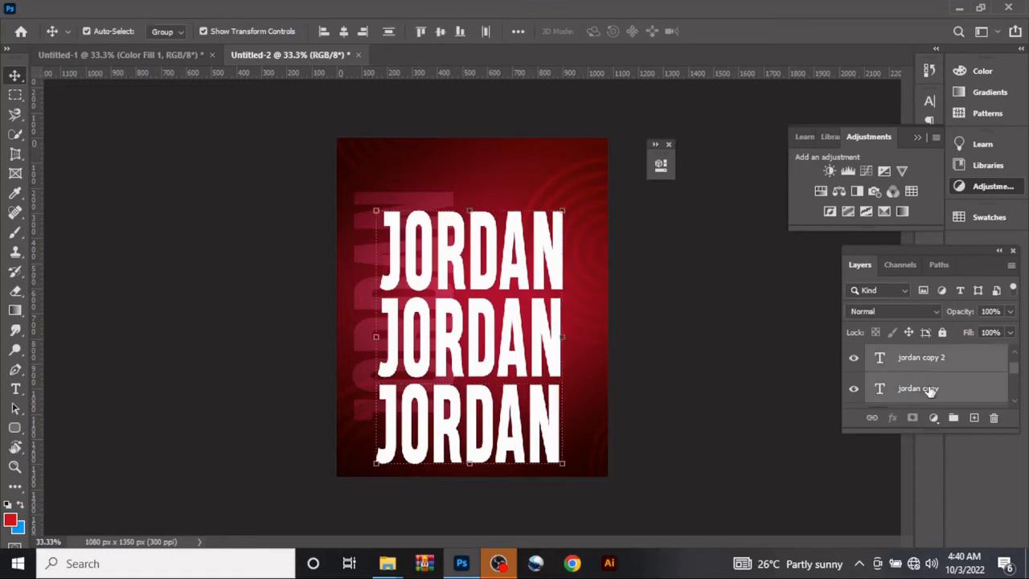
key("ctrl+g")
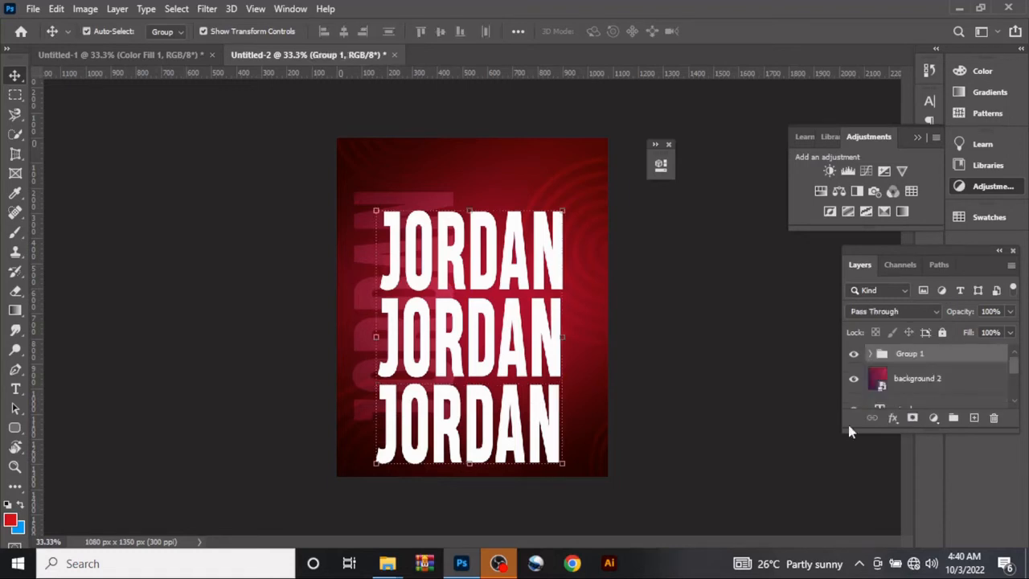
Scale the group of three JORDAN rows to about 92% and centre it horizontally and vertically on the canvas.
key("ctrl+t")
left_click_drag(563, 211, 538, 242)
left_click_drag(470, 301, 485, 261)
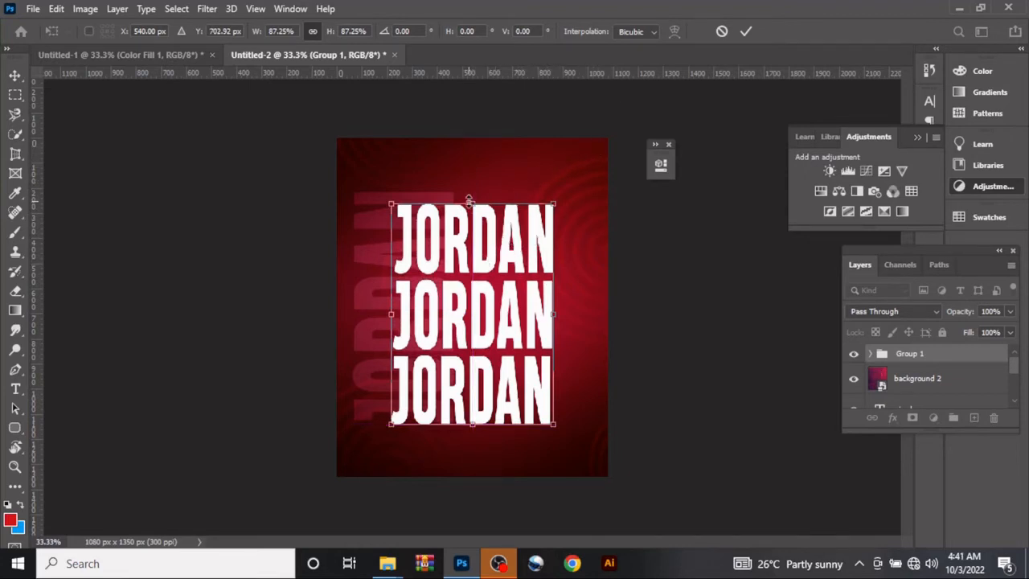
left_click_drag(472, 204, 470, 194)
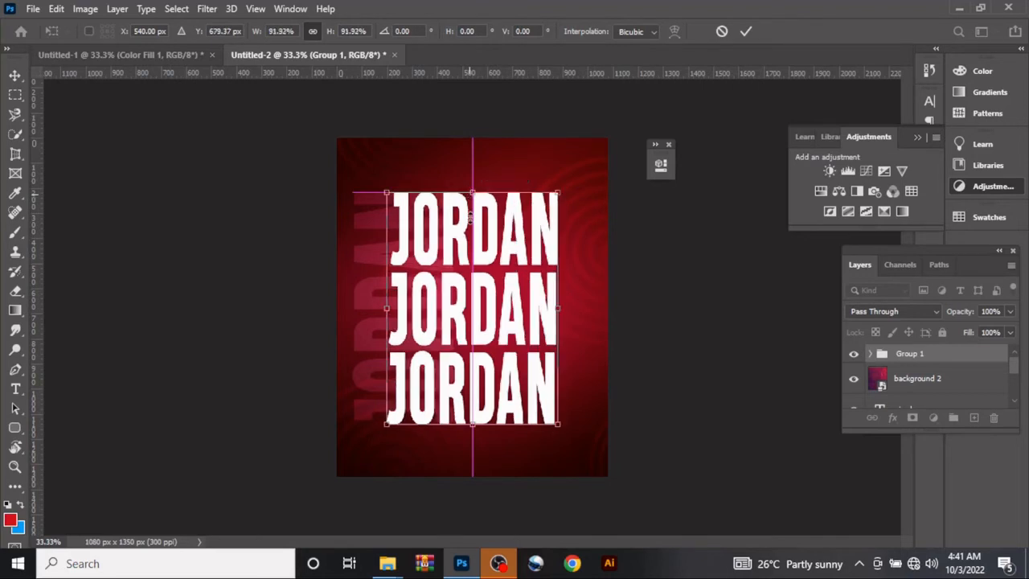
left_click_drag(447, 249, 448, 250)
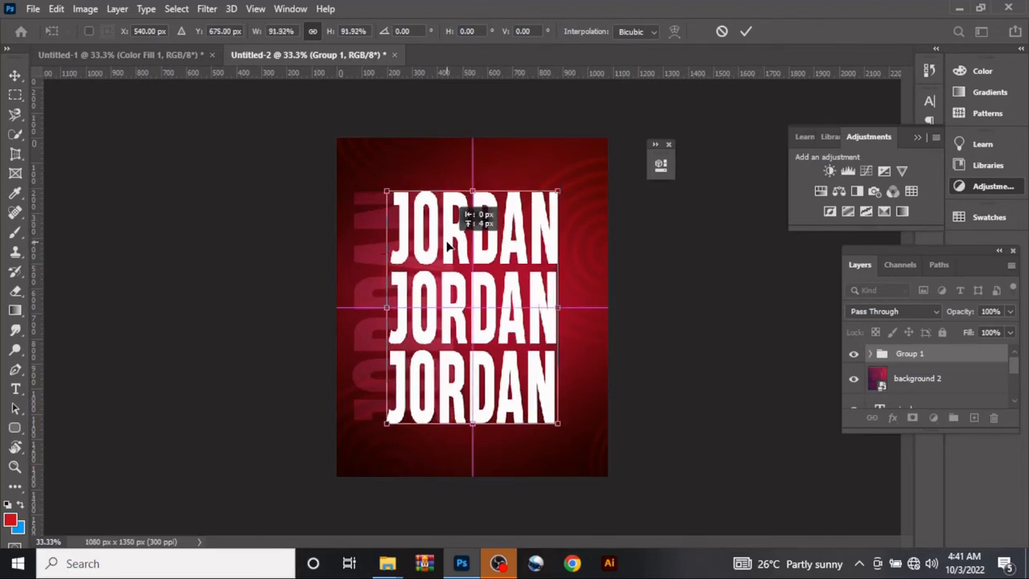
left_click_drag(448, 247, 542, 200)
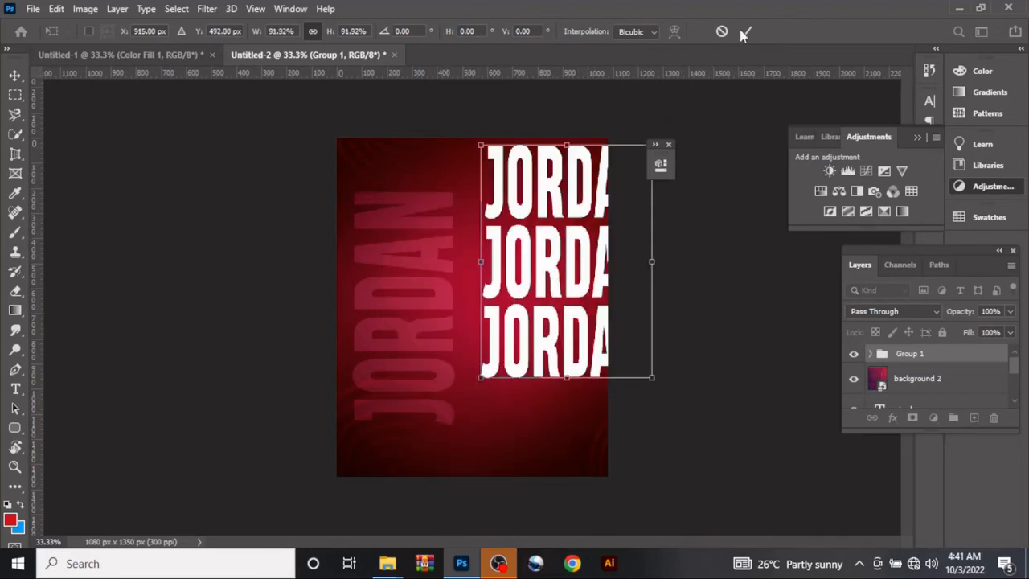
key("ctrl+z")
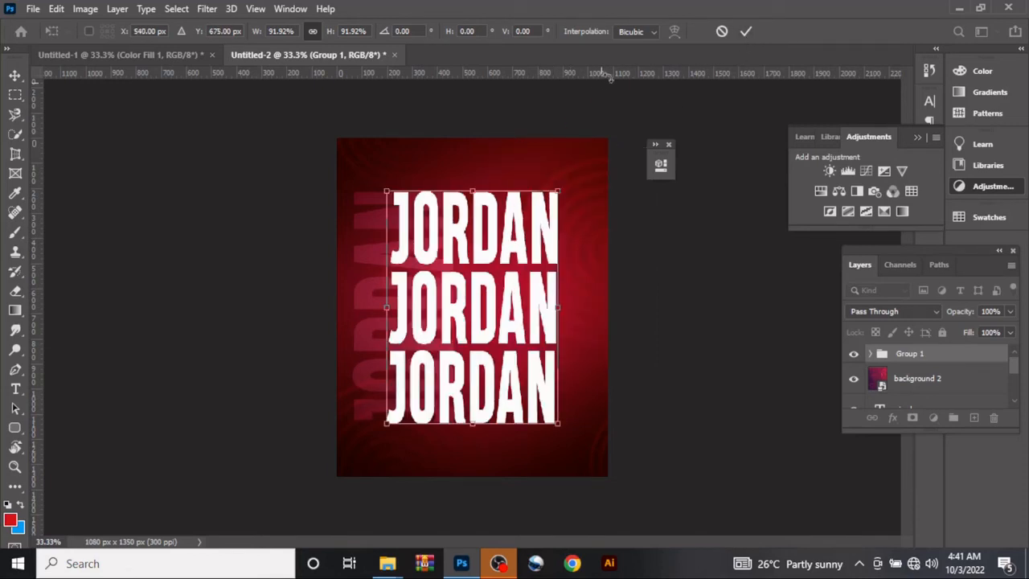
left_click(747, 32)
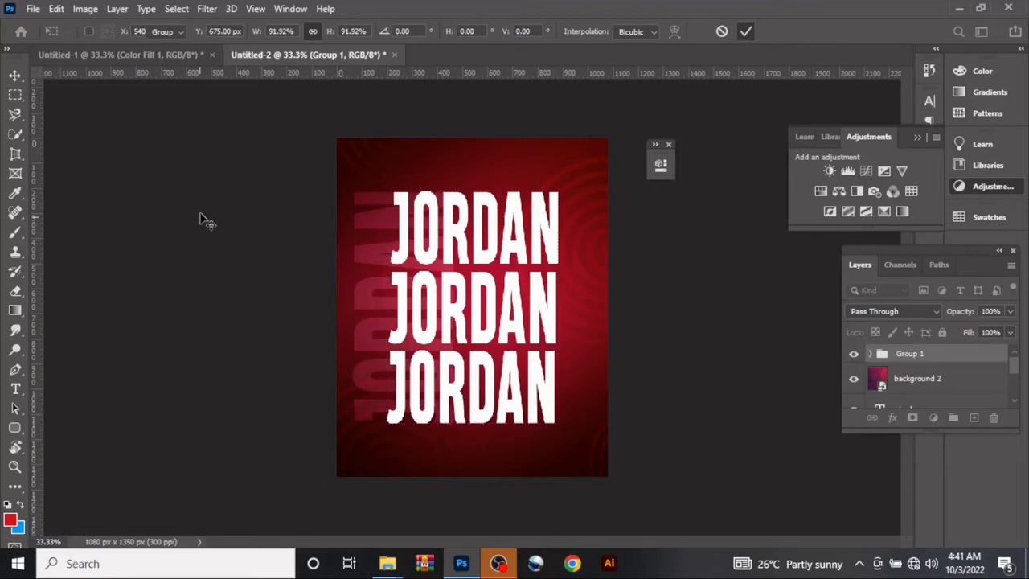
left_click(232, 284)
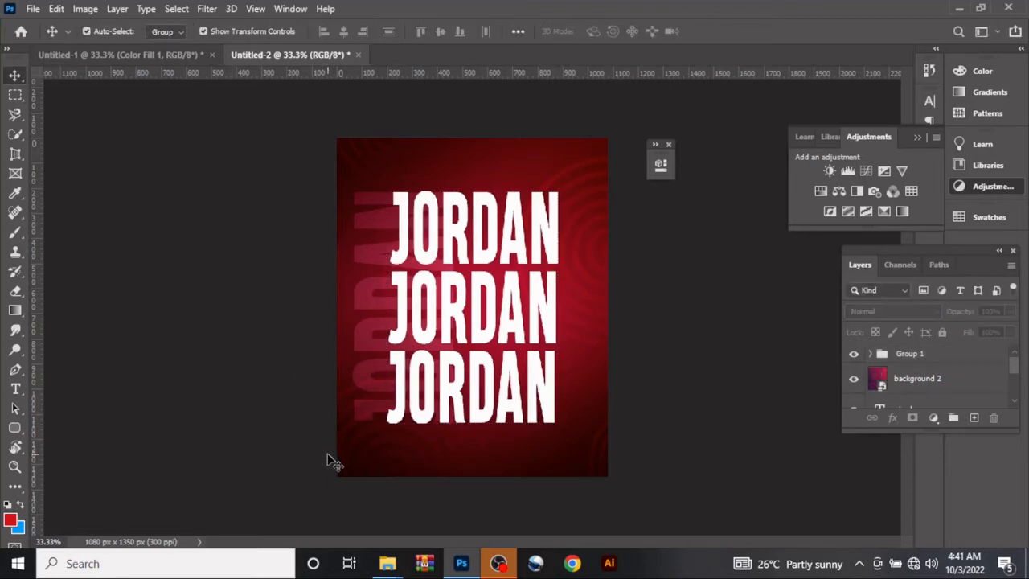
Place the boot and shadow image from the jordans folder over the stacked lettering, scaled to about 23% and shifted slightly down.
mouse_move(386, 565)
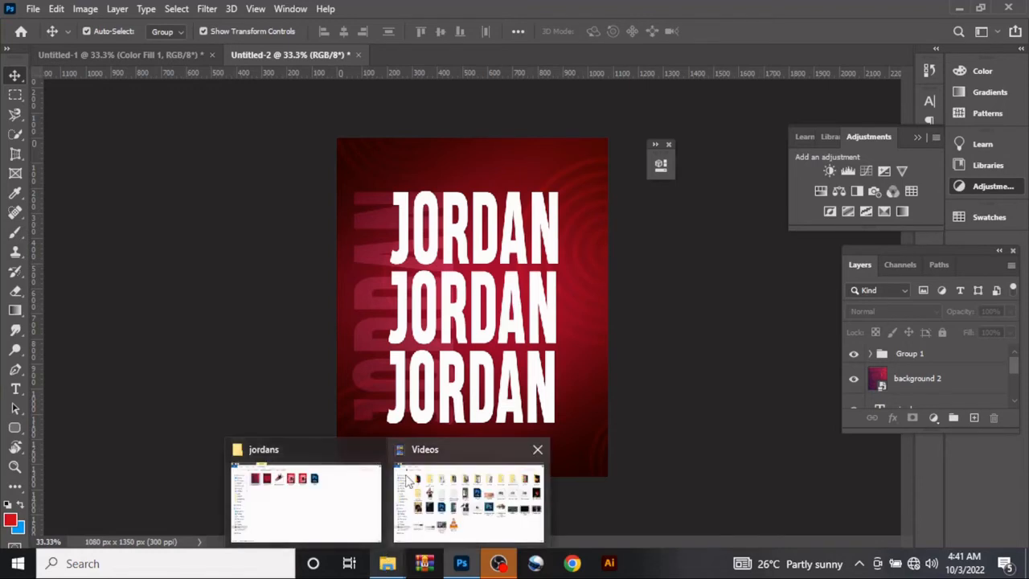
left_click(312, 507)
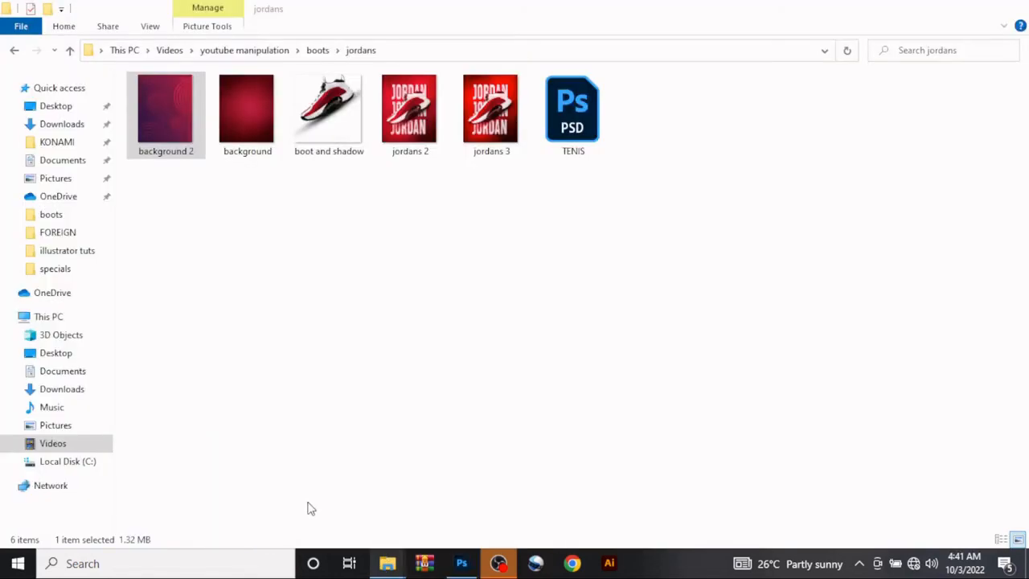
double_click(332, 110)
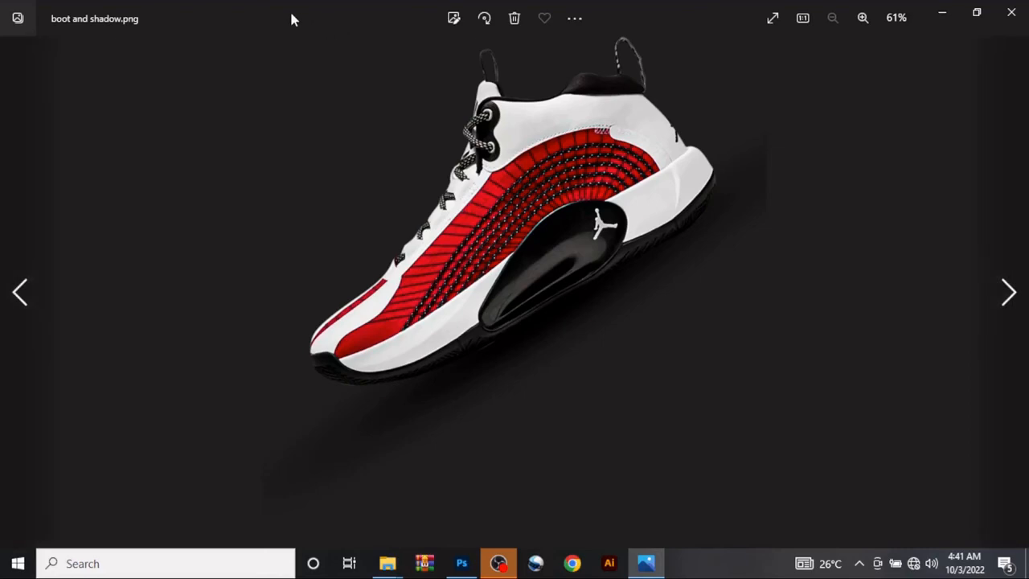
left_click(1012, 14)
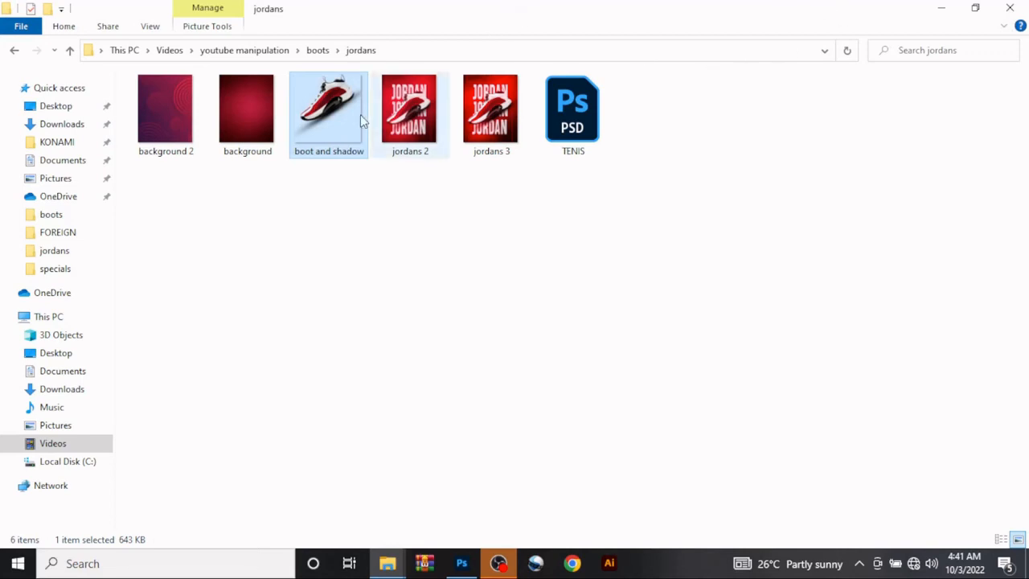
left_click_drag(346, 131, 468, 326)
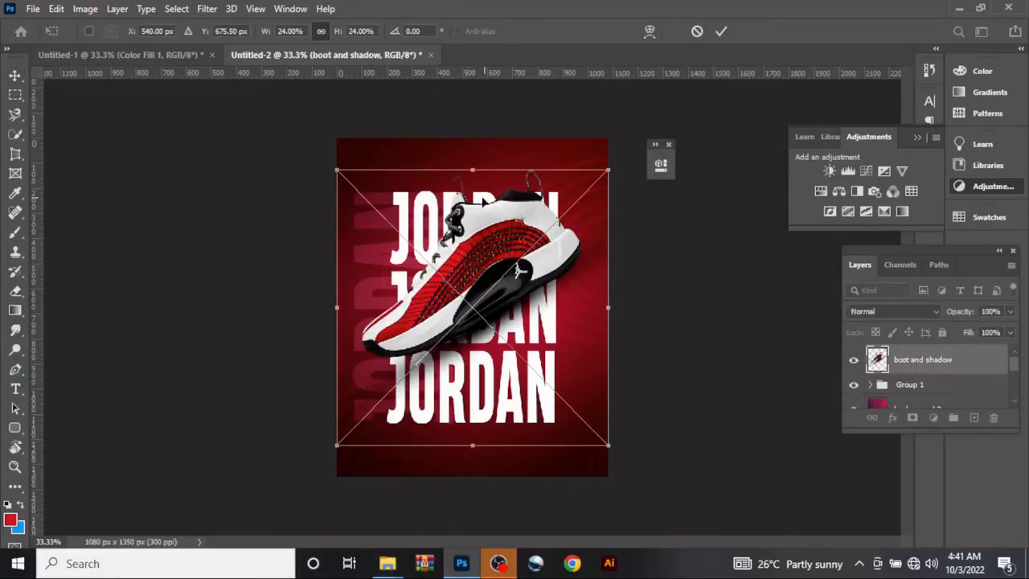
left_click_drag(471, 171, 471, 183)
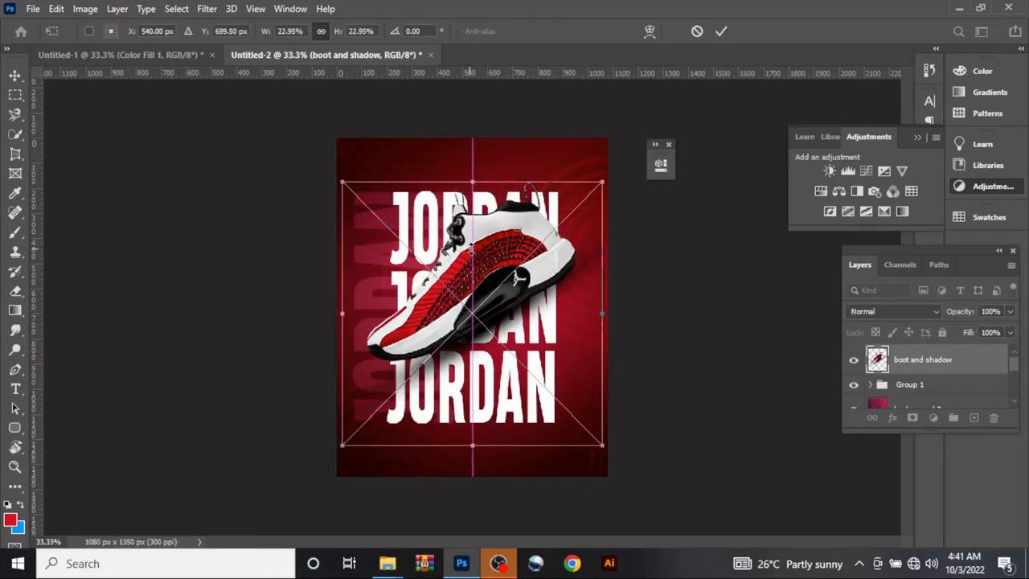
left_click_drag(471, 251, 470, 273)
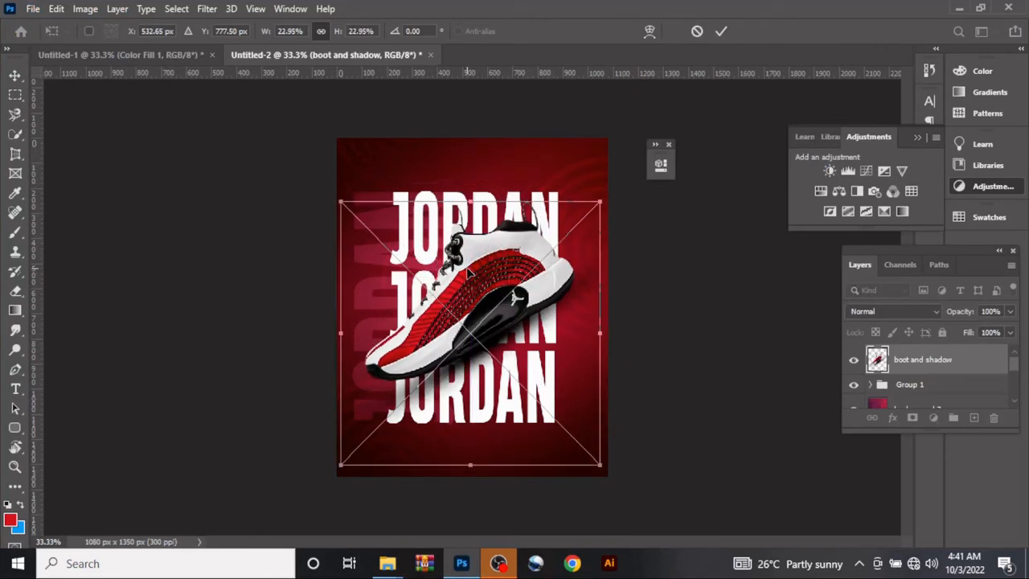
left_click(721, 31)
left_click_drag(464, 283, 462, 283)
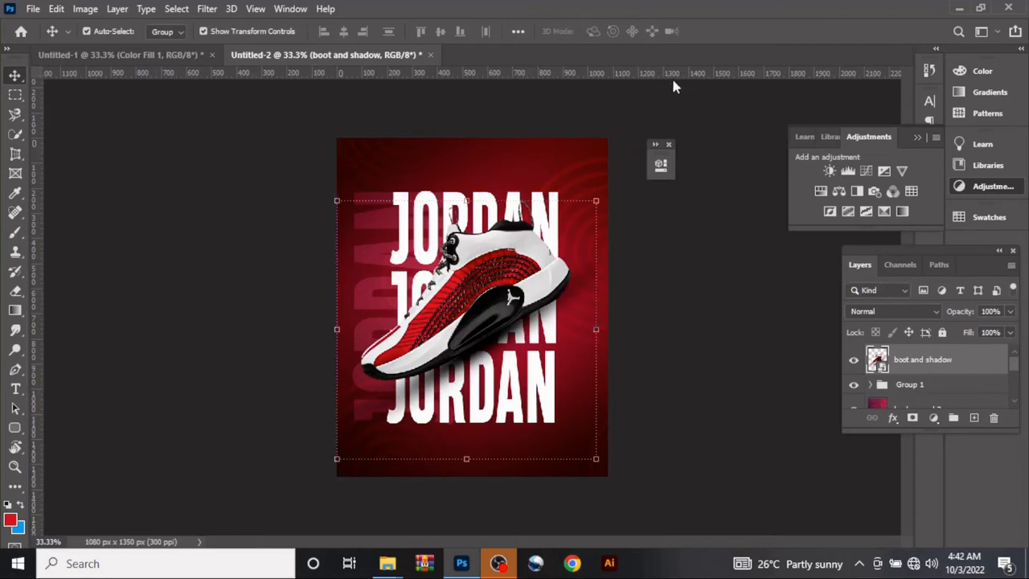
Add a new layer above the shoe and paint one soft red 600 px brush dab over the upper-left lettering.
left_click(974, 417)
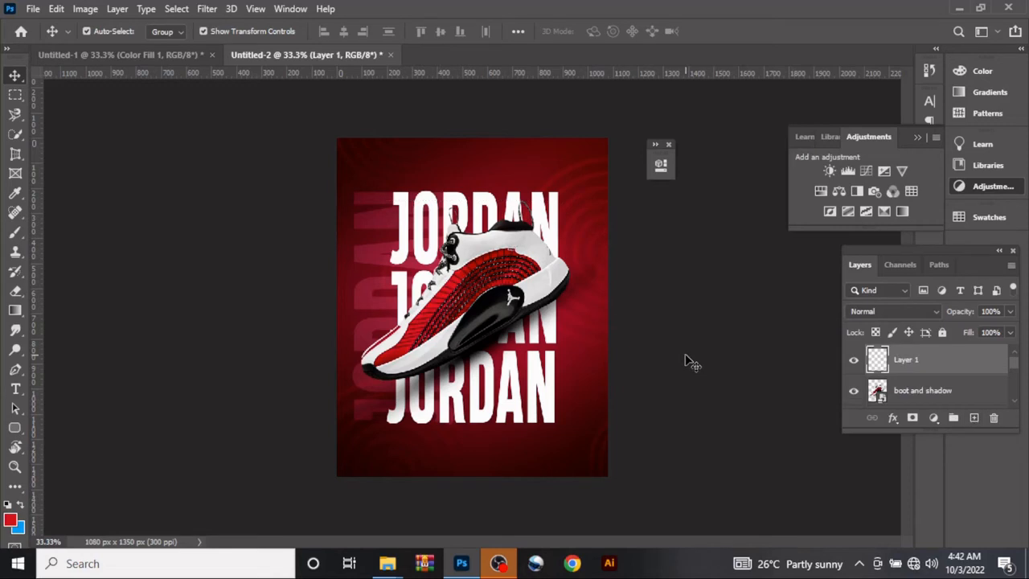
key("b")
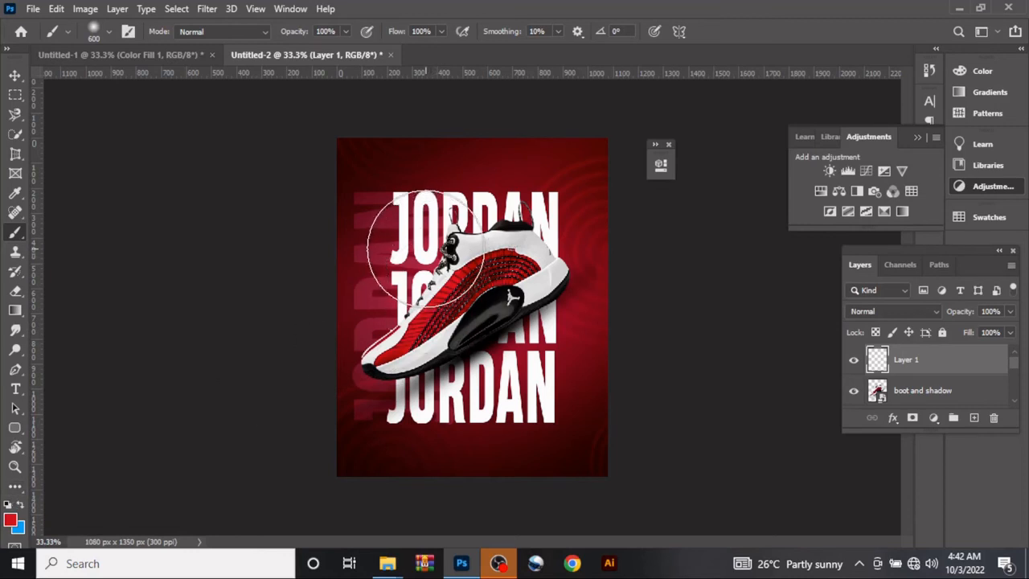
left_click(425, 251)
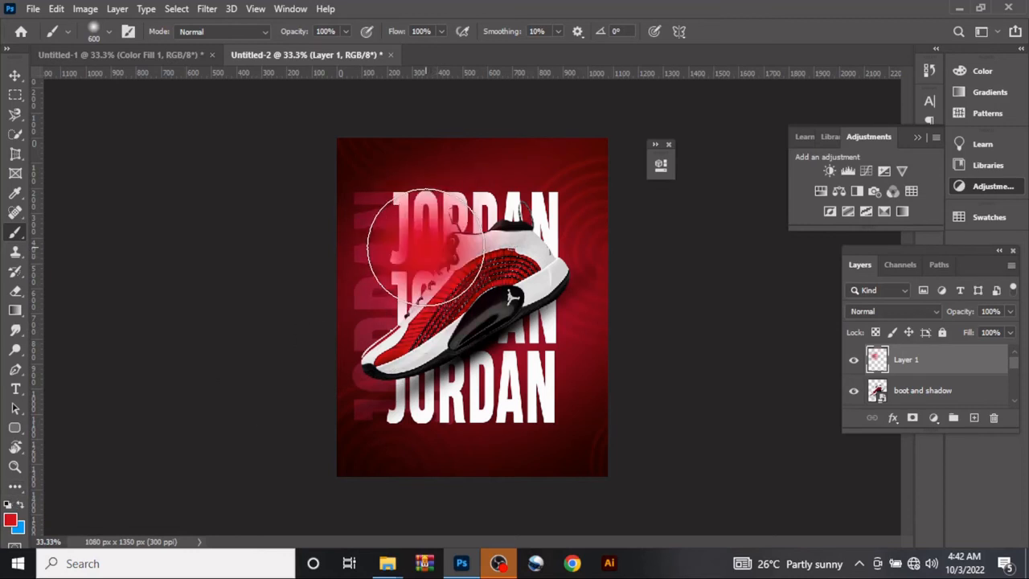
Set the painted red glow layer's blend mode to Linear Dodge (Add).
left_click(14, 76)
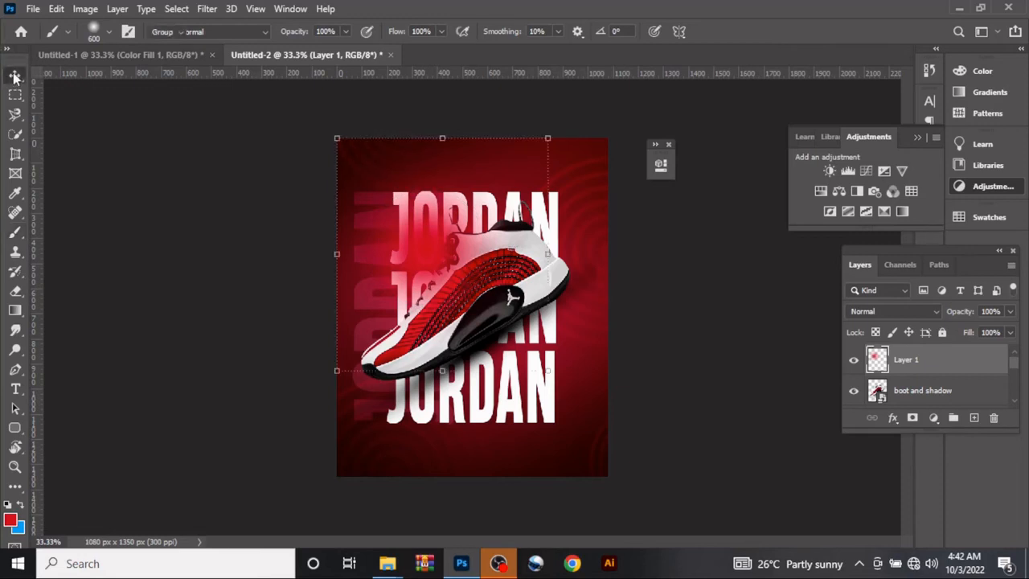
left_click(890, 314)
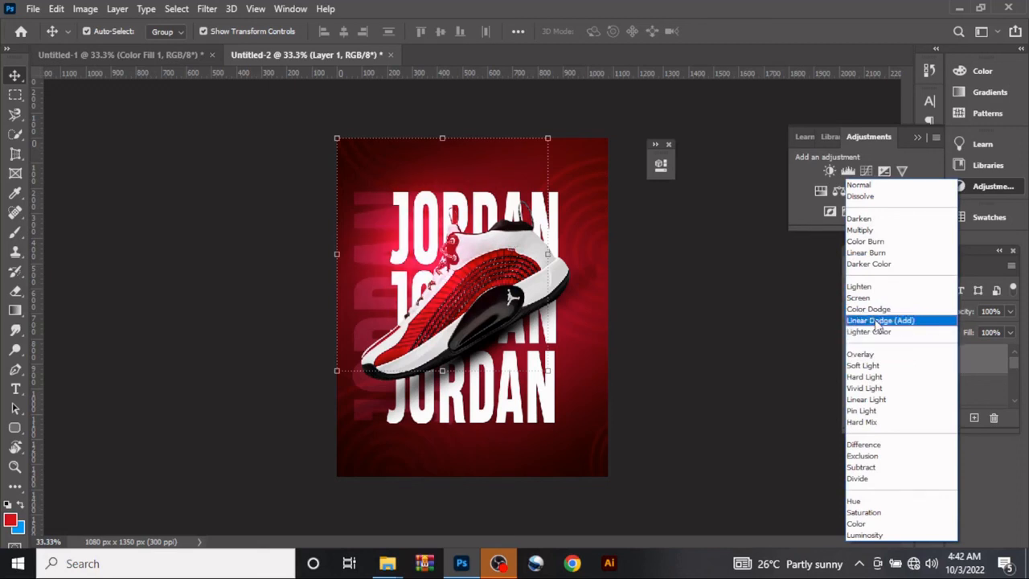
left_click(878, 321)
Move the red glow toward the poster's upper-left corner and scale it up to about 116%.
left_click_drag(402, 232, 374, 190)
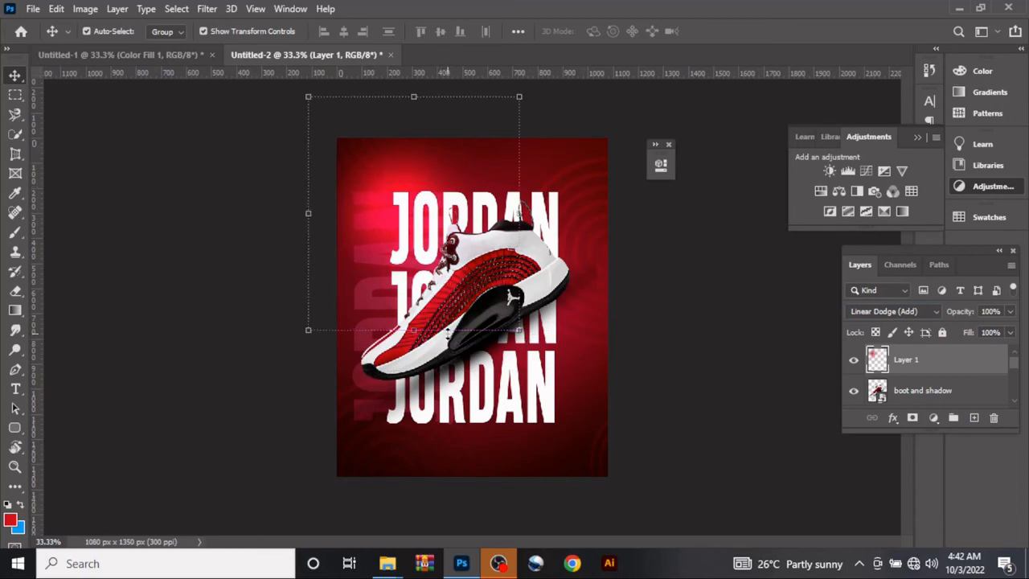
key("ctrl+t")
left_click_drag(405, 359, 407, 374)
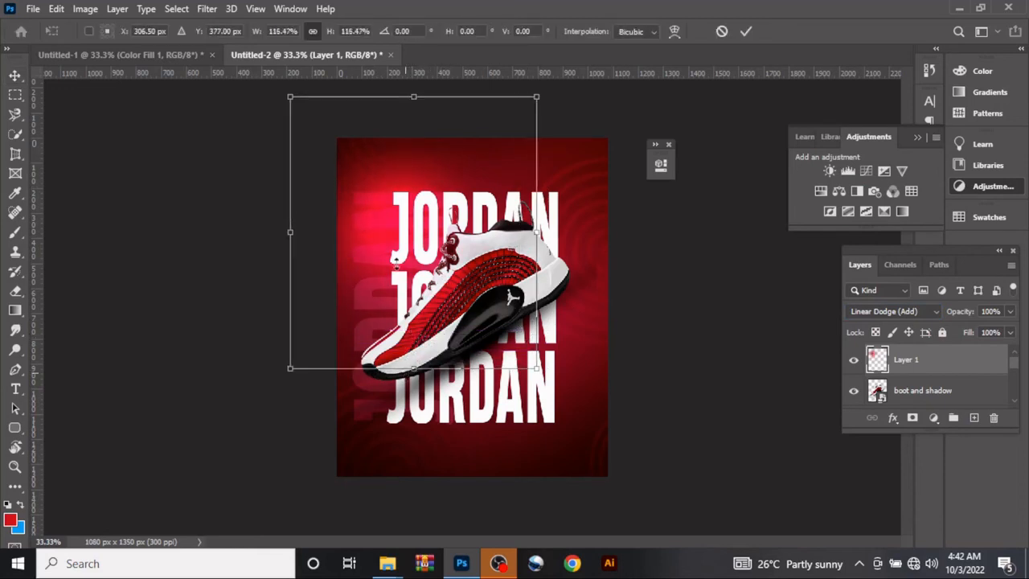
left_click(747, 32)
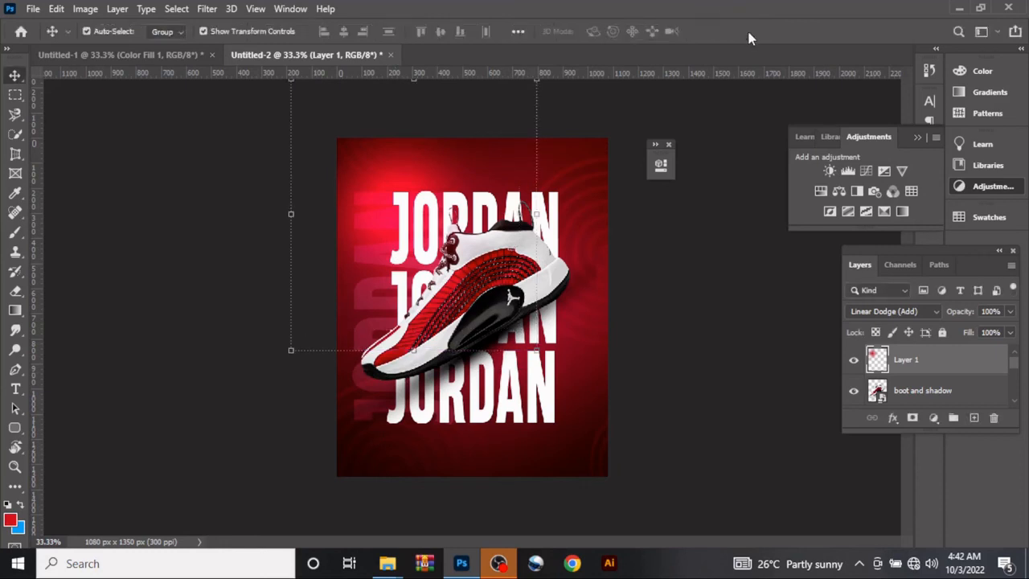
Duplicate the red glow layer, move the copy to the poster's lower-right corner and enlarge it to about 112%.
key("ctrl+j")
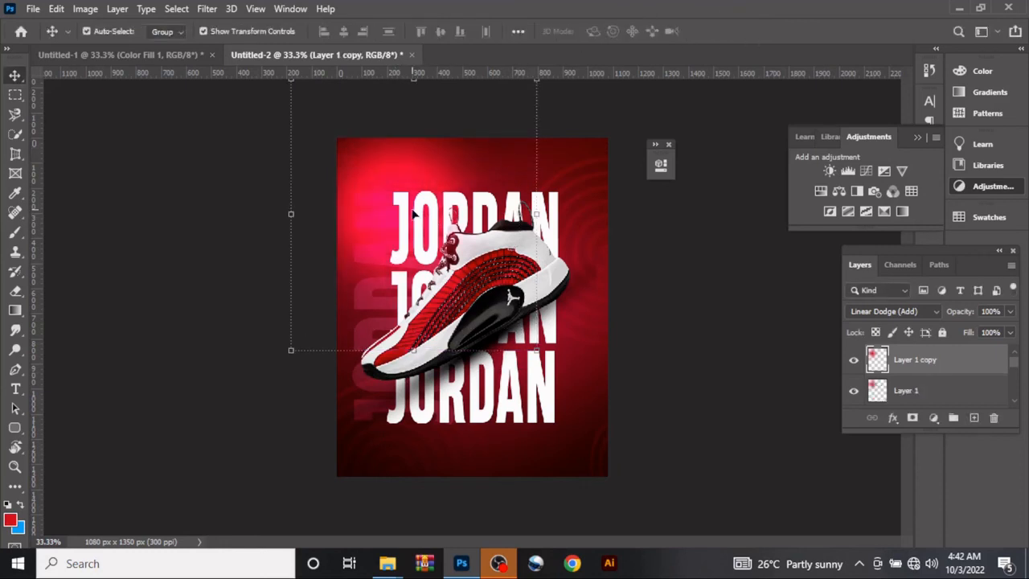
left_click_drag(401, 190, 562, 426)
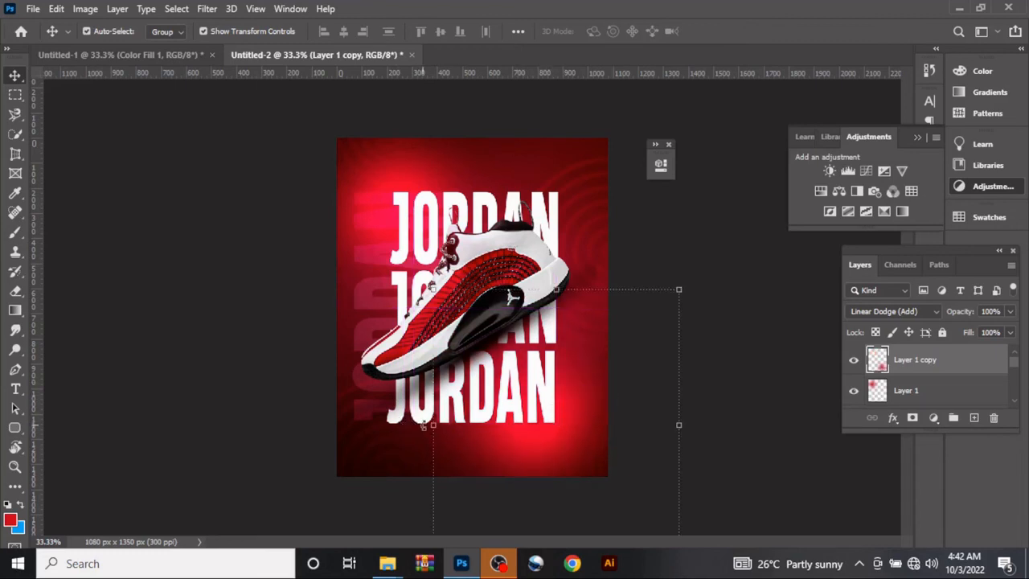
key("ctrl+t")
left_click_drag(404, 426, 403, 428)
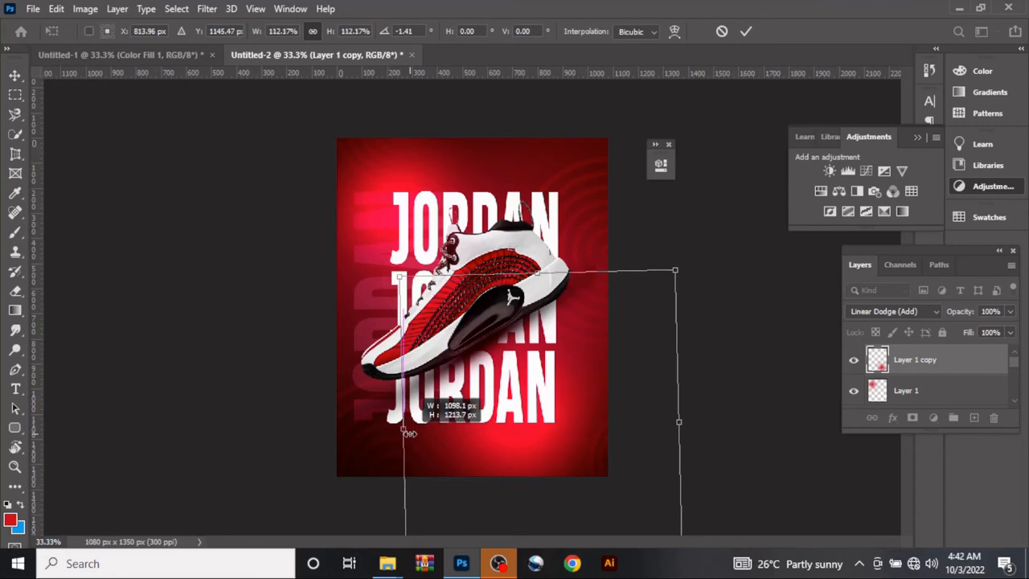
left_click(741, 30)
Add a red (#b80020) solid color fill layer directly above the boot and shadow layer.
scroll(945, 397, "down", 2)
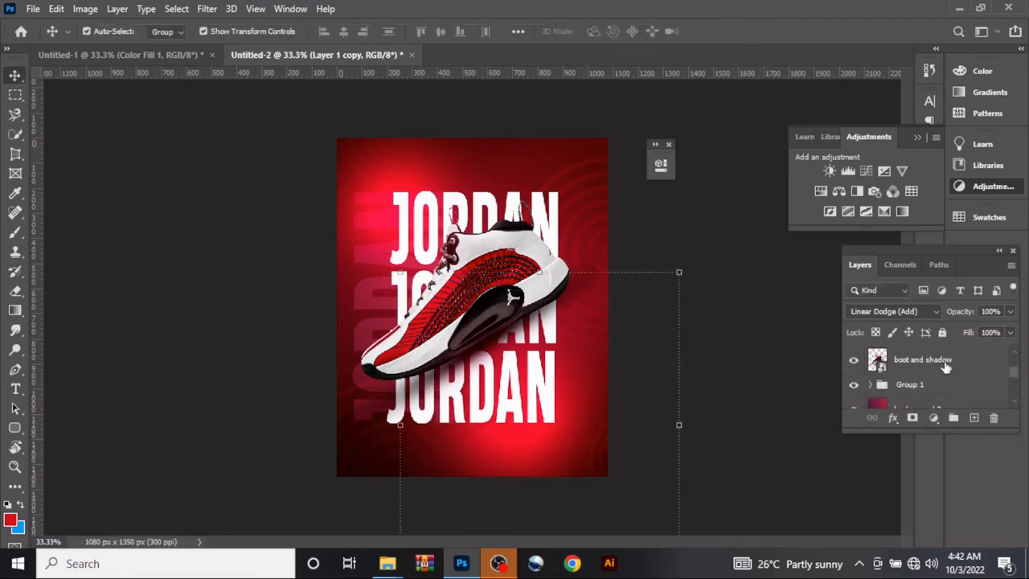
left_click(946, 367)
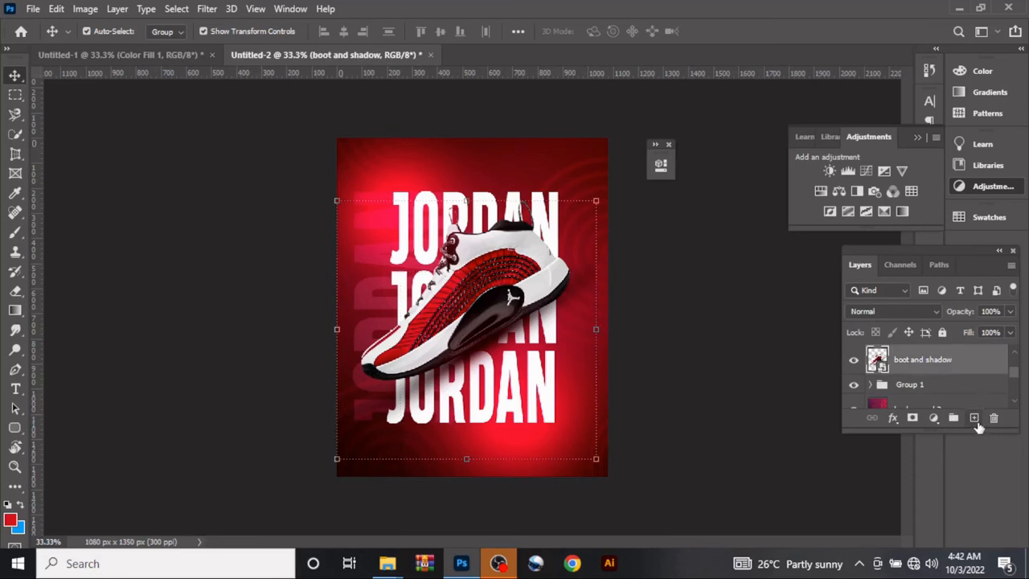
left_click(973, 417)
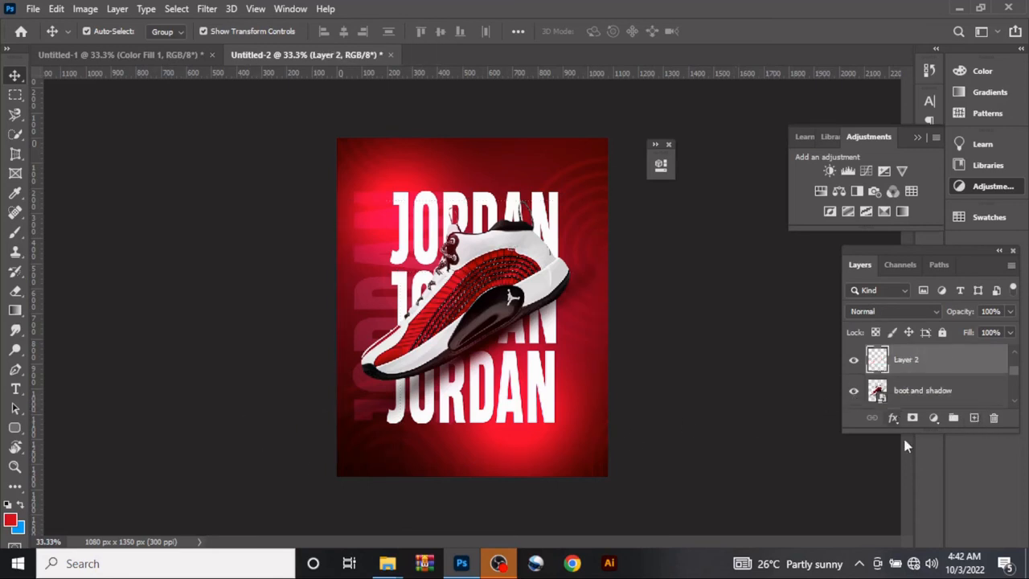
left_click(933, 417)
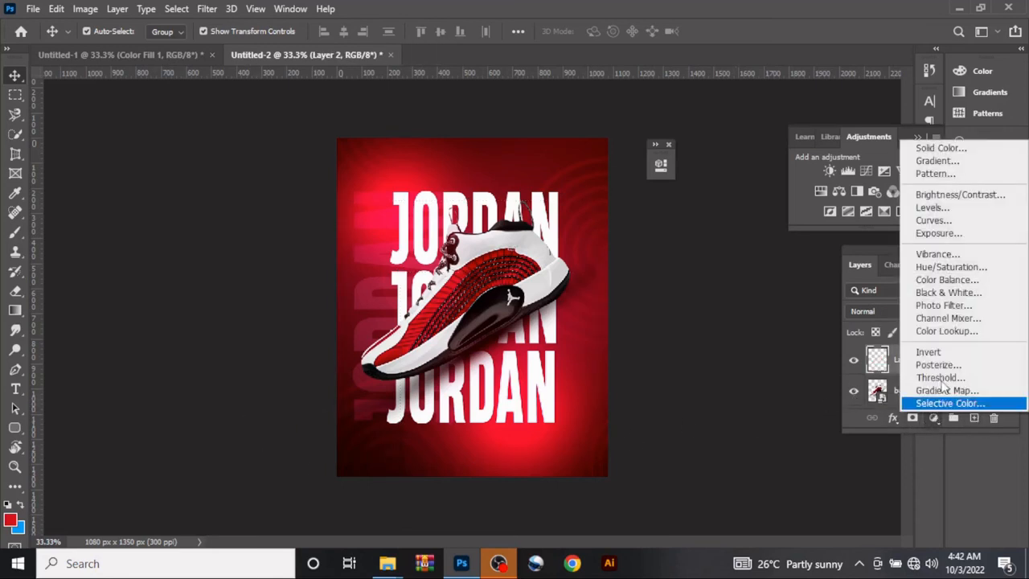
left_click(970, 151)
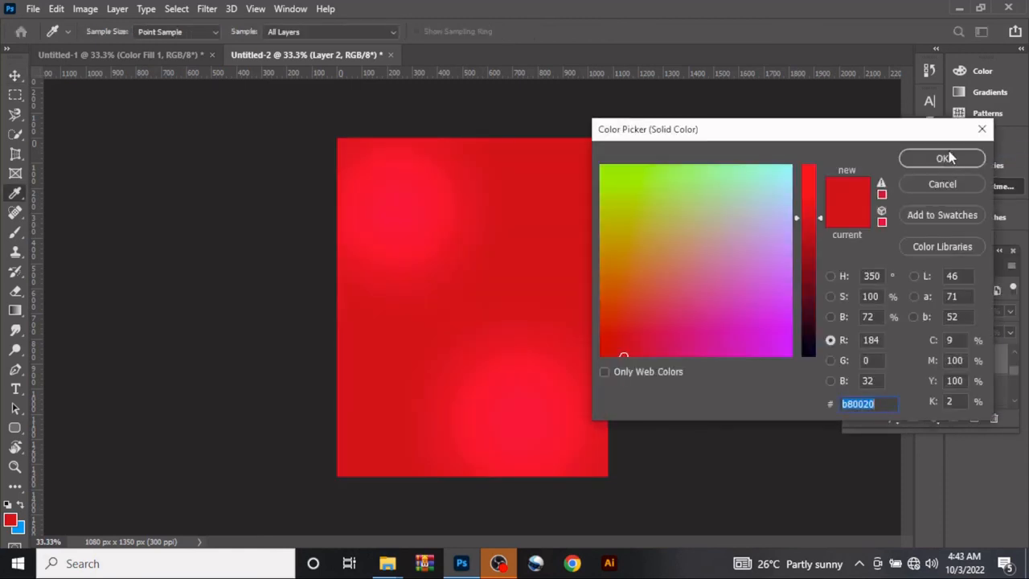
left_click(946, 157)
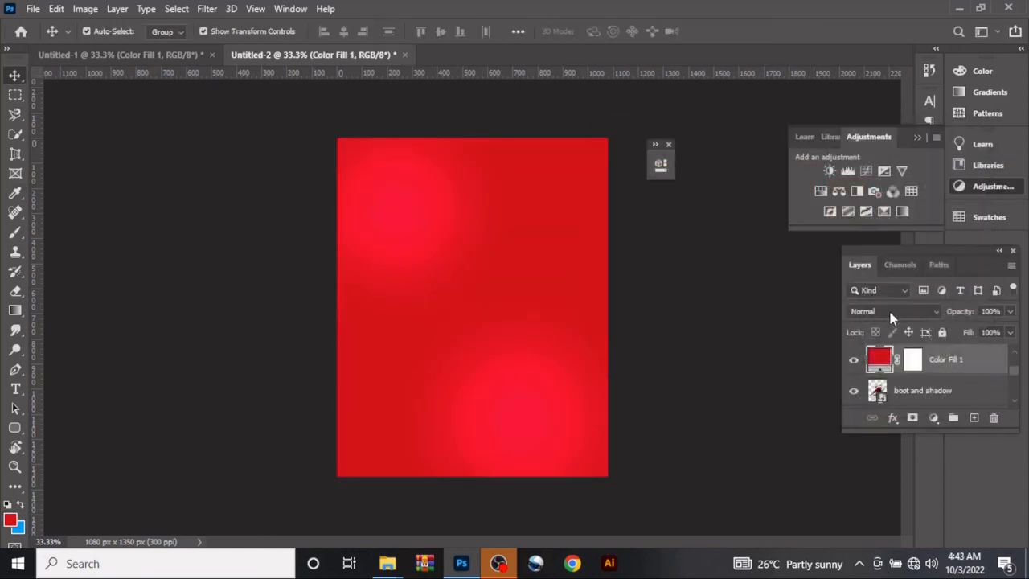
Set the red color fill layer's blend mode to Soft Light and its fill to 21%.
left_click(889, 311)
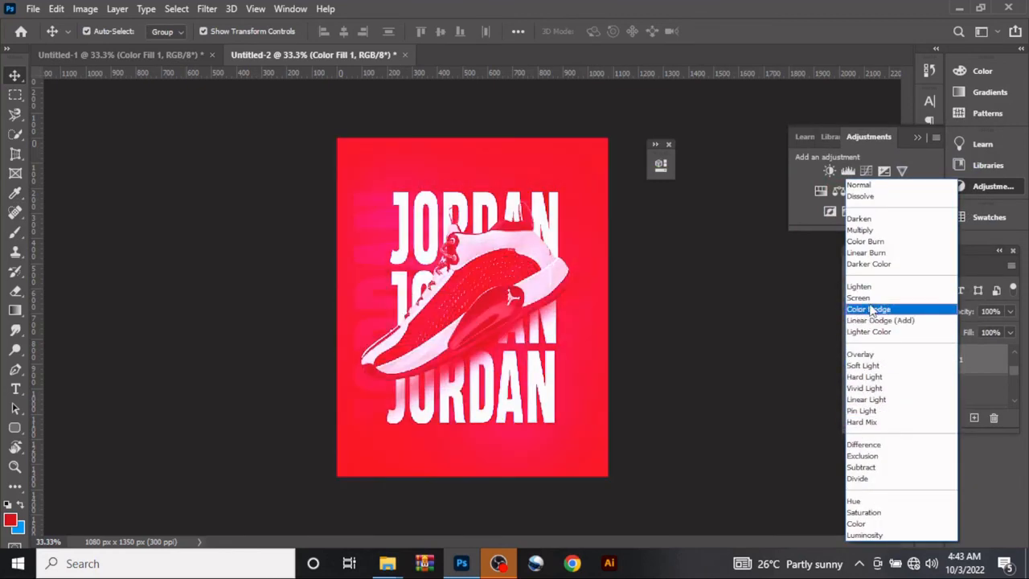
left_click(862, 364)
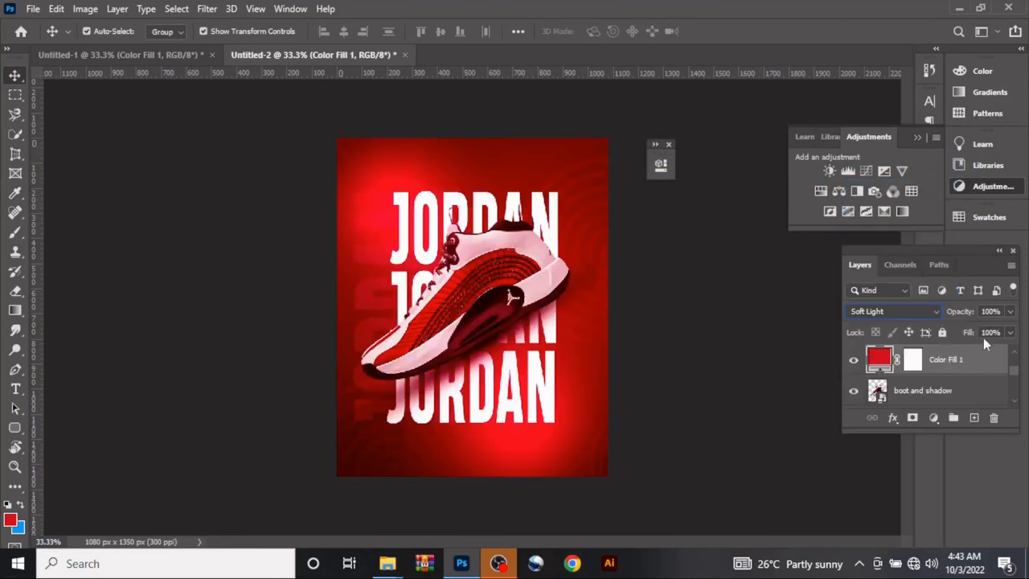
left_click_drag(974, 332, 916, 344)
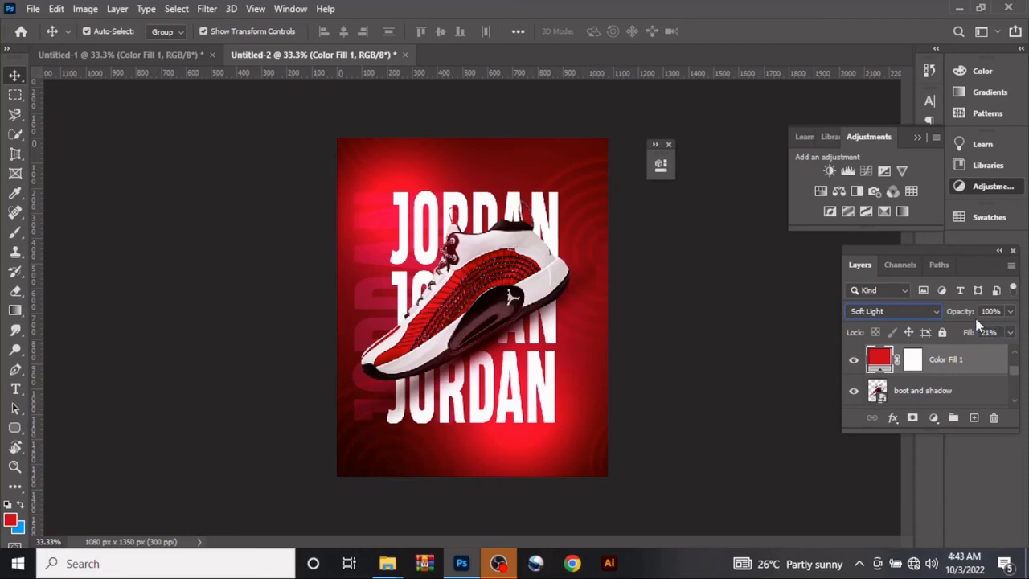
Clip the red color fill layer to the boot and shadow layer and set its fill to 38%.
right_click(960, 360)
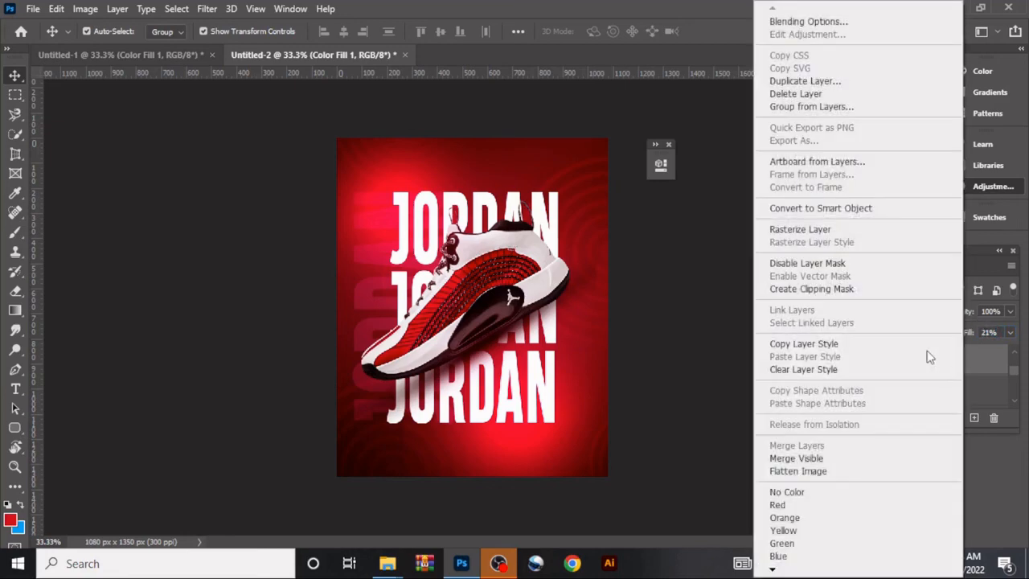
left_click(856, 292)
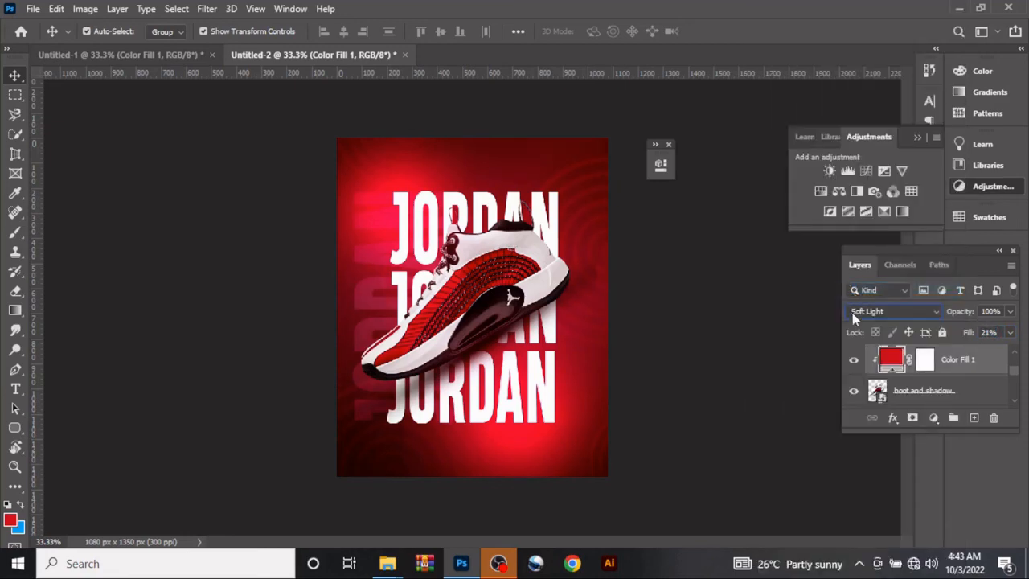
left_click_drag(968, 336, 980, 337)
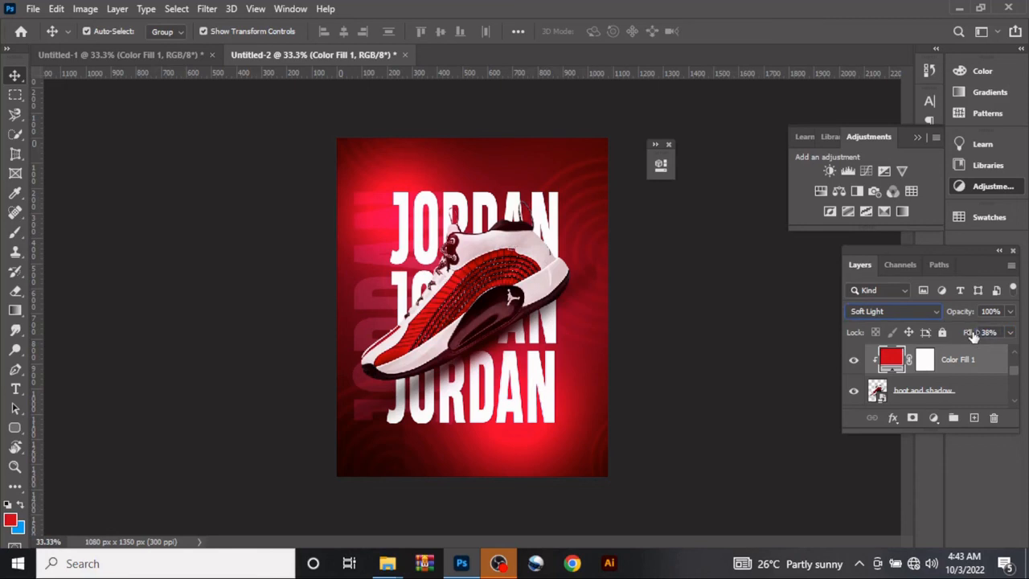